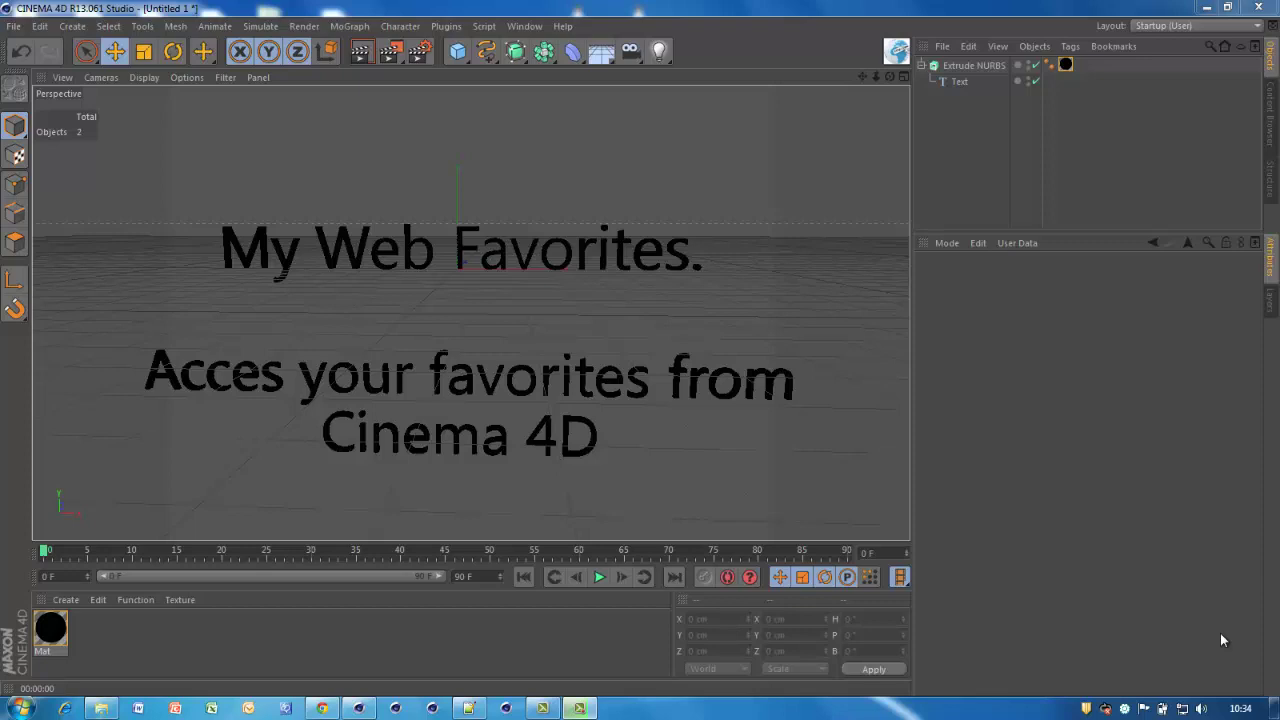
# Open the My Web favourites dialog listing Blog Pim Grooff, Cineversity wiki and PluginCafe Forum.
pyautogui.click(897, 51)
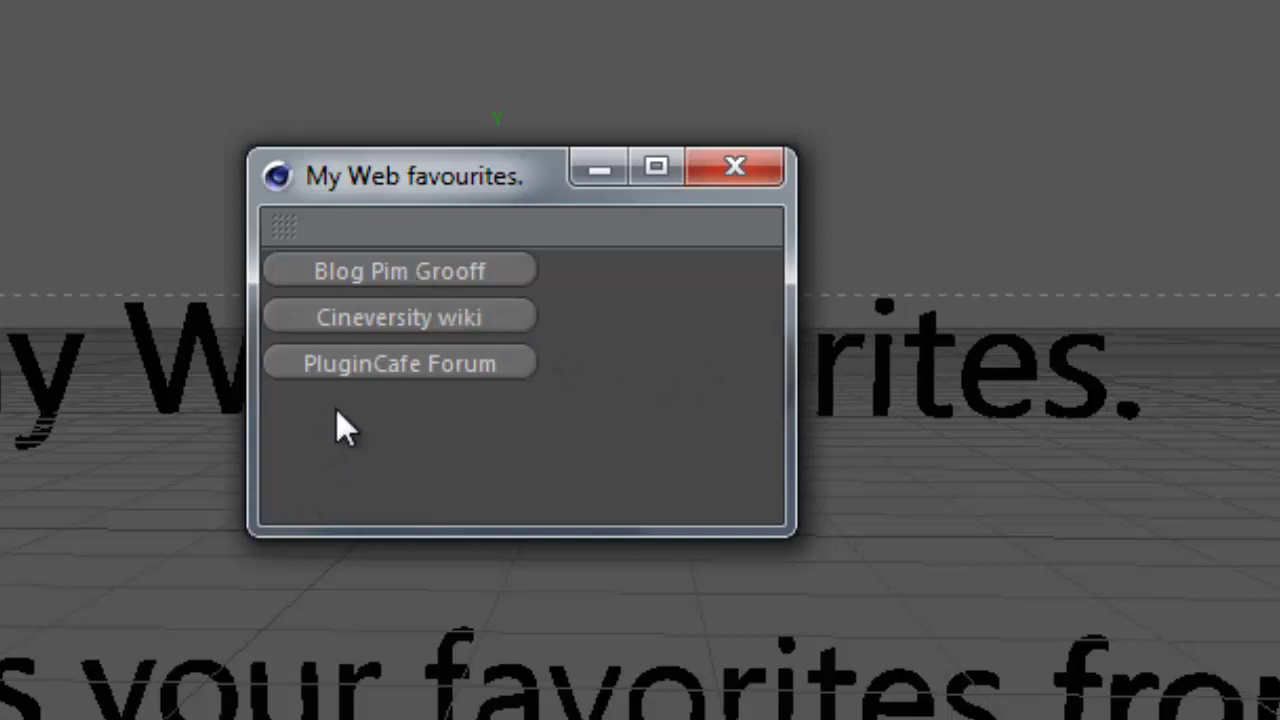
# Open the blog, Cineversity and Plugin Cafe sites in Chrome, then close the favourites dialog.
pyautogui.click(379, 268)
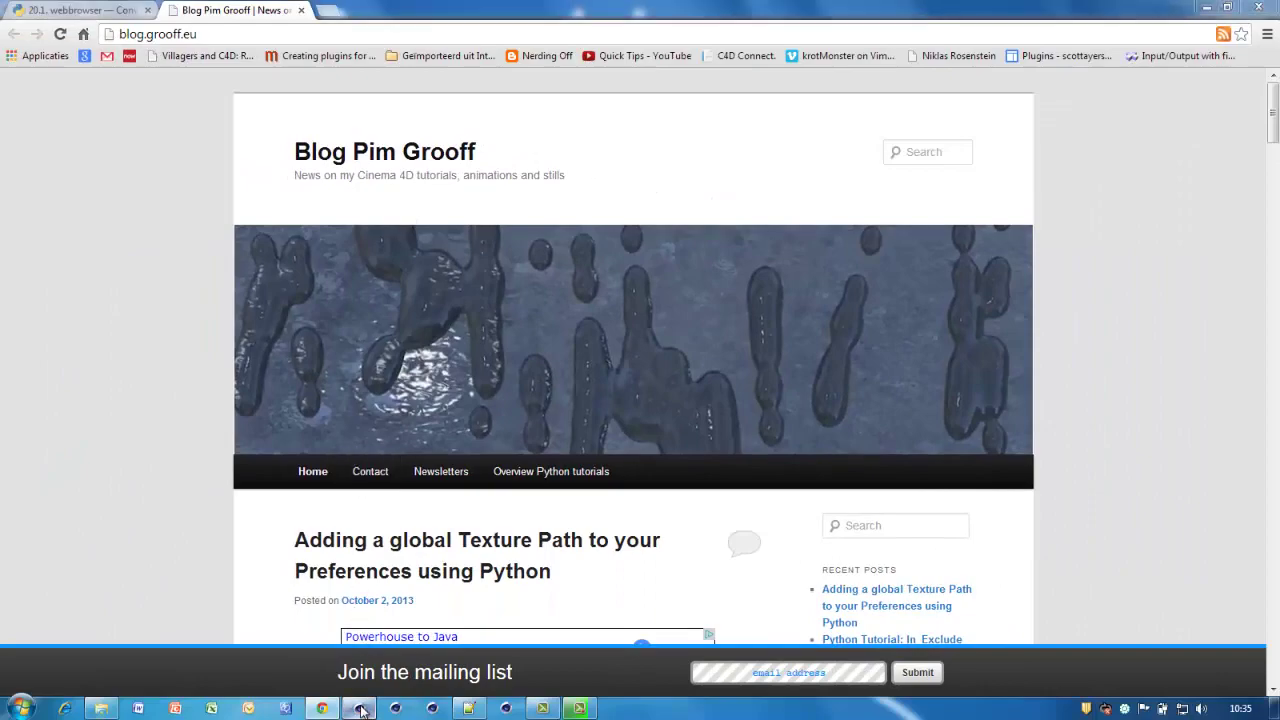
pyautogui.click(360, 709)
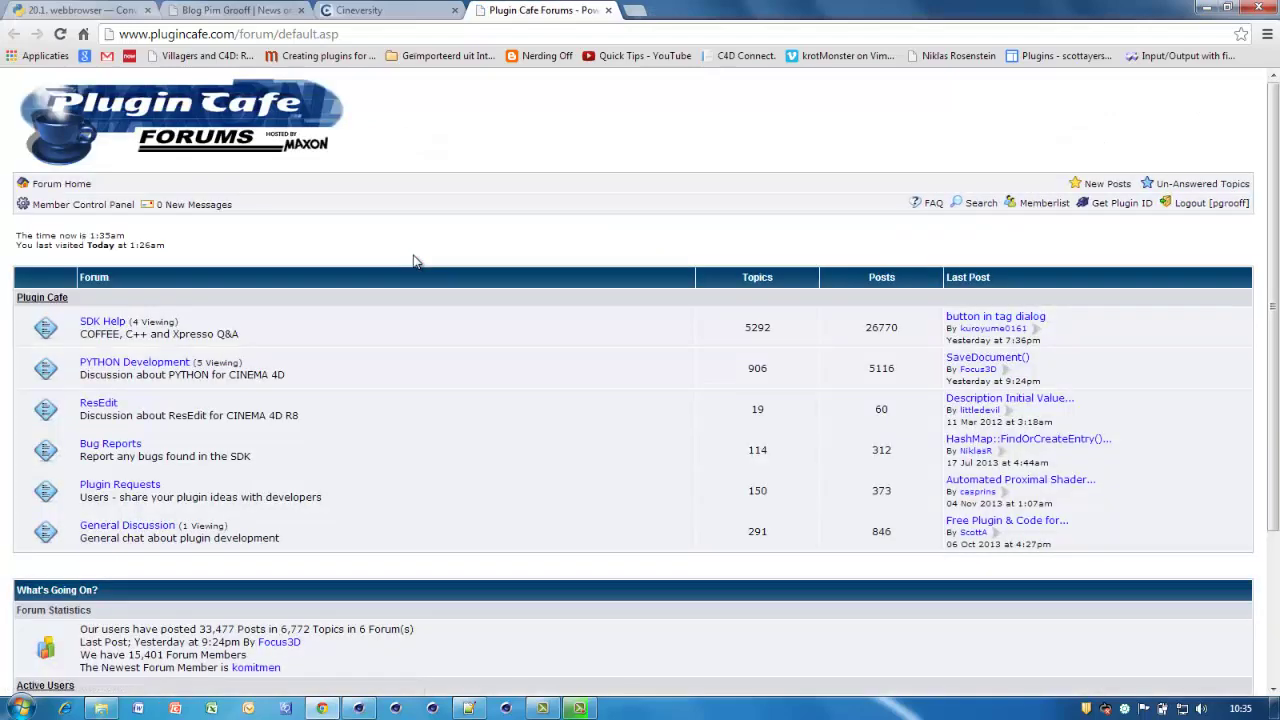
pyautogui.click(360, 708)
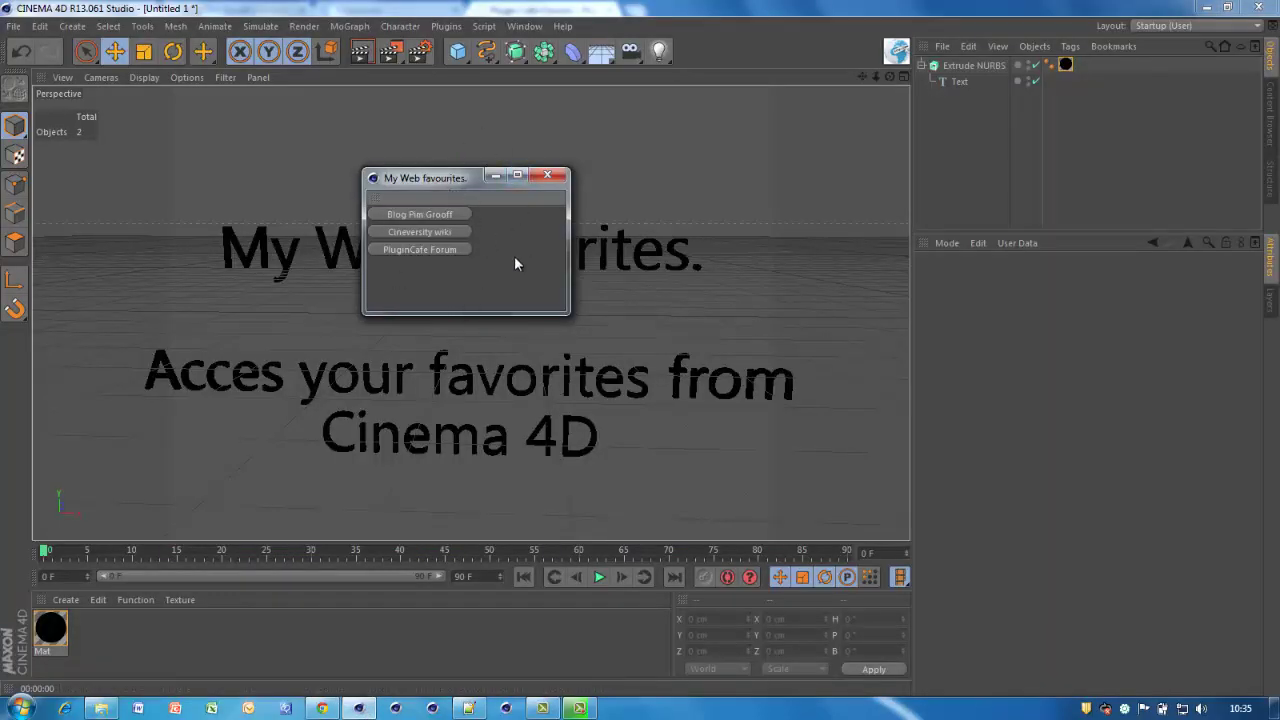
pyautogui.click(547, 176)
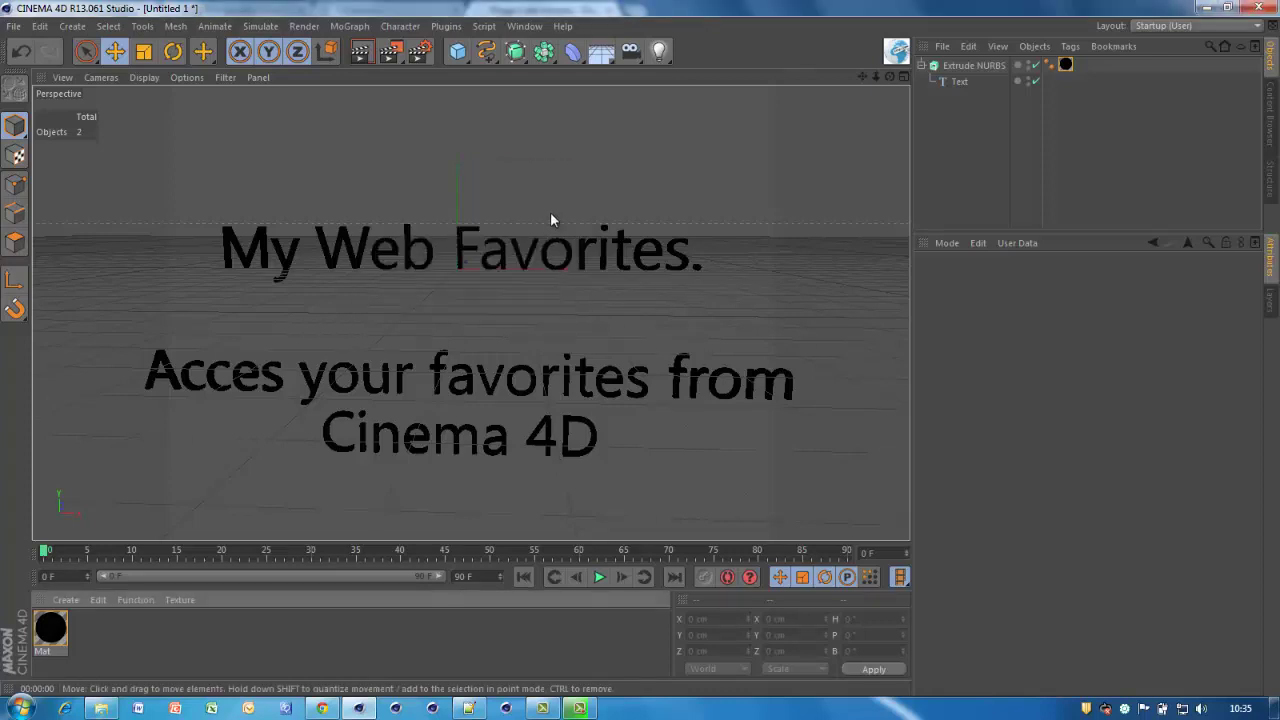
# Bring up the Python webbrowser module documentation in Chrome and scroll to webbrowser.open.
pyautogui.click(322, 708)
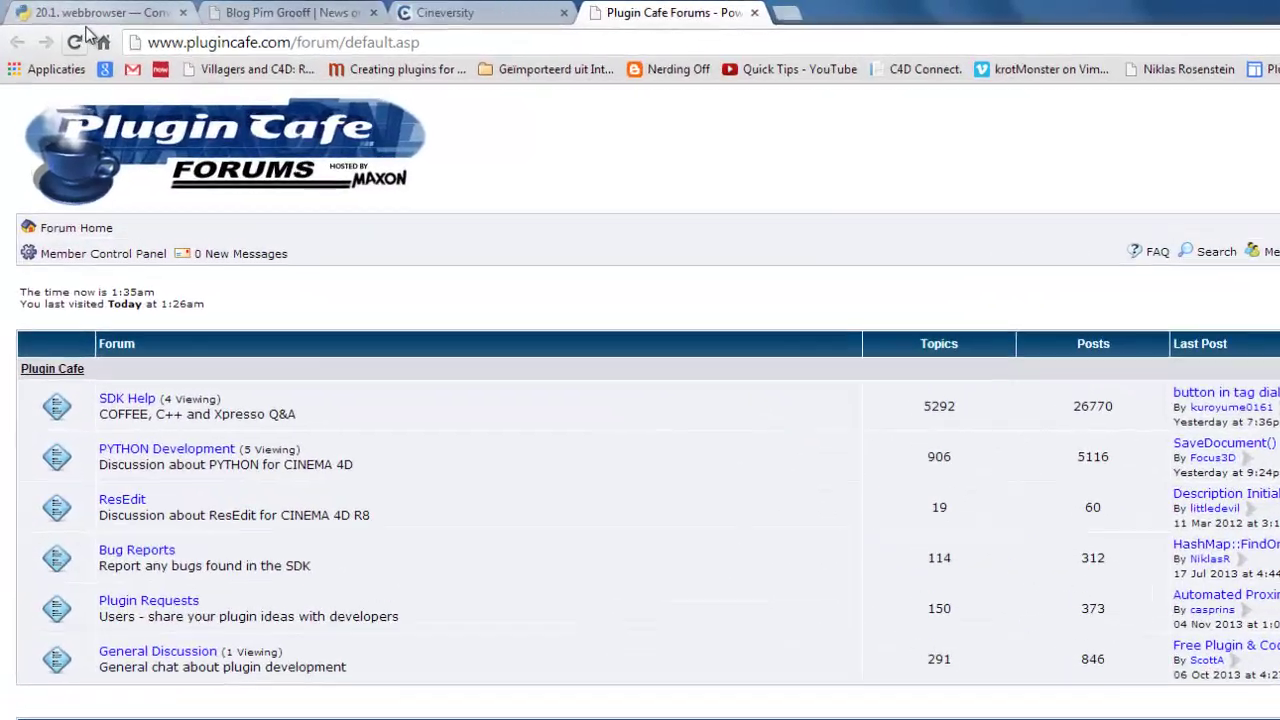
pyautogui.click(85, 10)
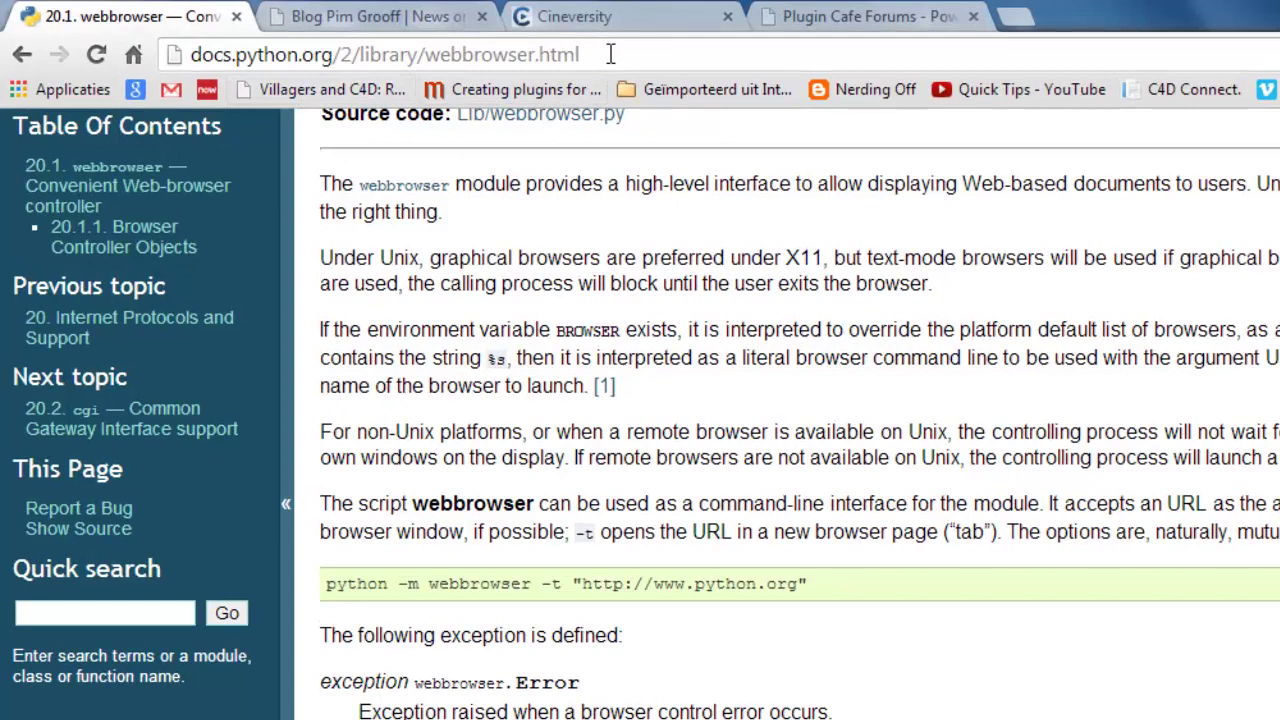
pyautogui.scroll(2, 690, 680)
pyautogui.scroll(-4, 690, 675)
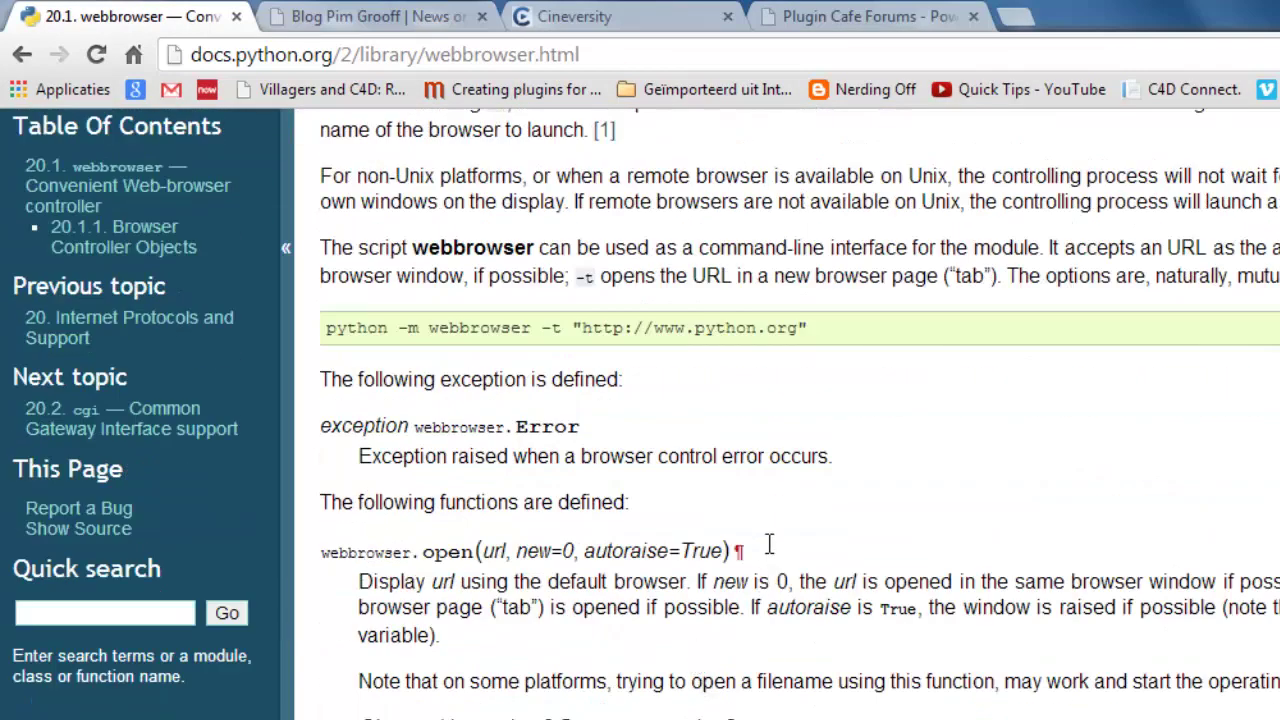
# Highlight the webbrowser.open signature, the new=2 new-tab text and the autoraise=True parameter.
pyautogui.moveTo(768, 549); pyautogui.dragTo(305, 550)
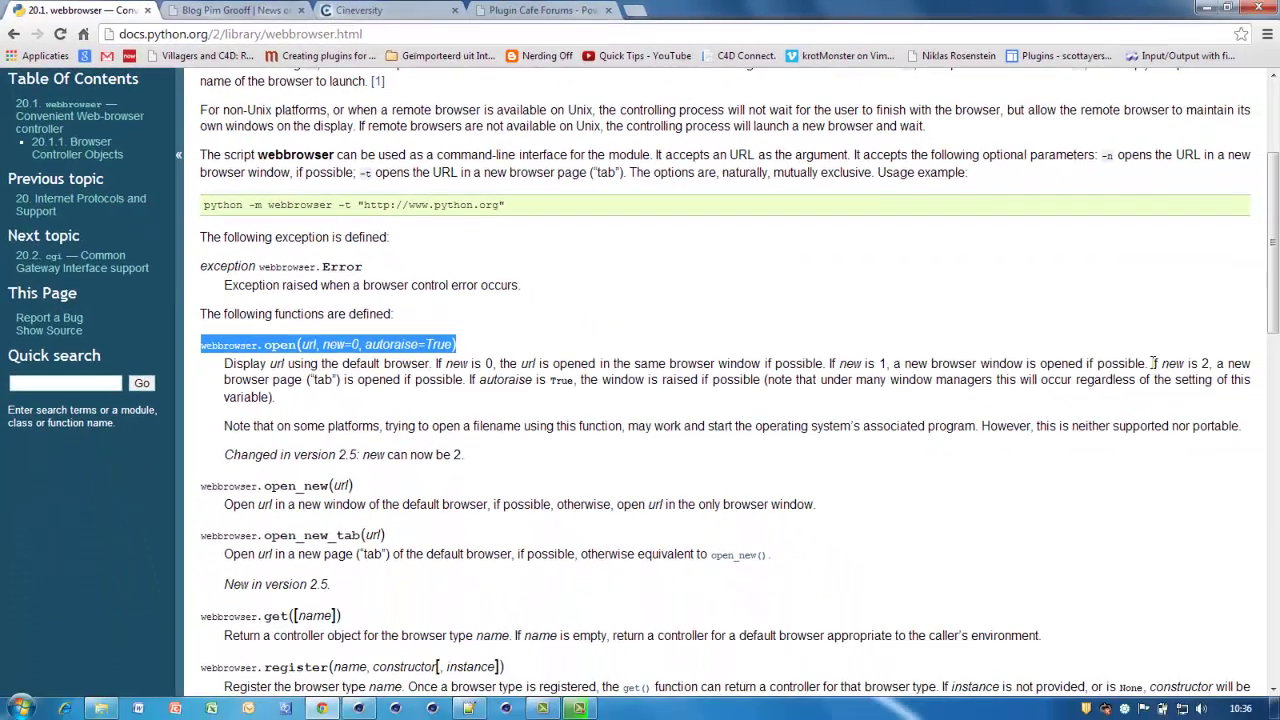
pyautogui.moveTo(1175, 363); pyautogui.dragTo(1263, 361)
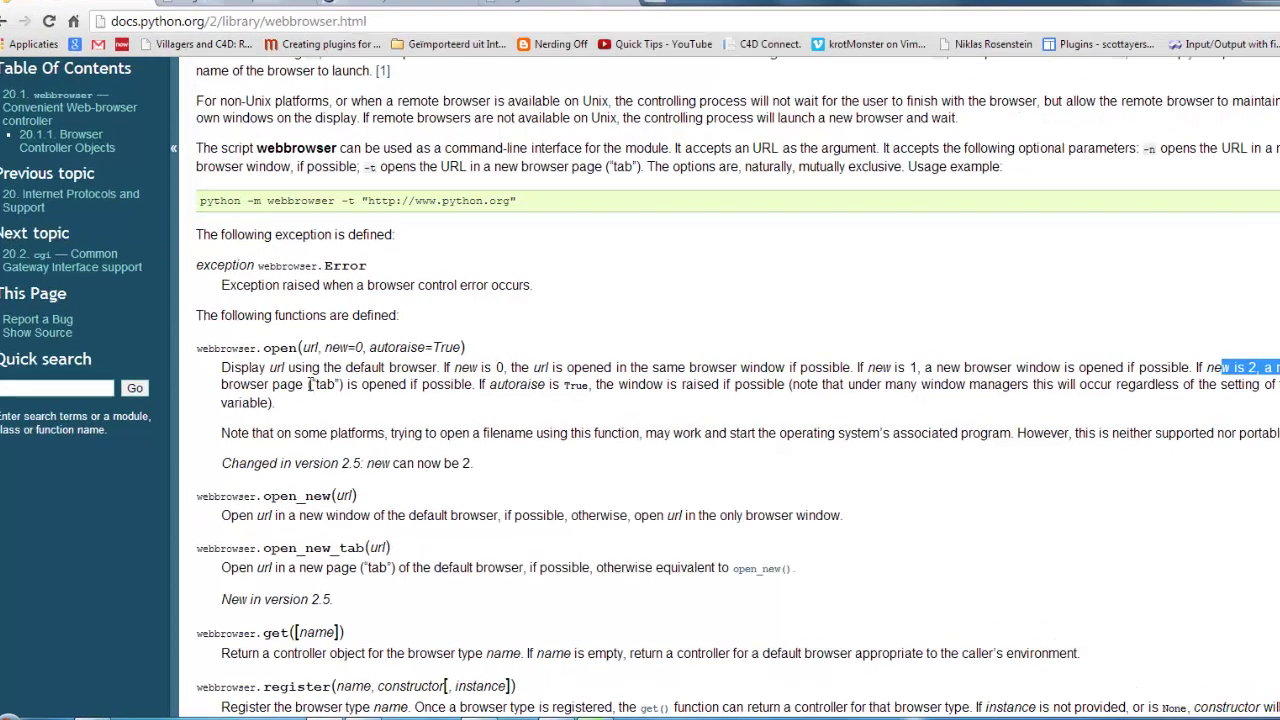
pyautogui.moveTo(306, 380); pyautogui.dragTo(406, 380)
pyautogui.moveTo(460, 422); pyautogui.dragTo(543, 422)
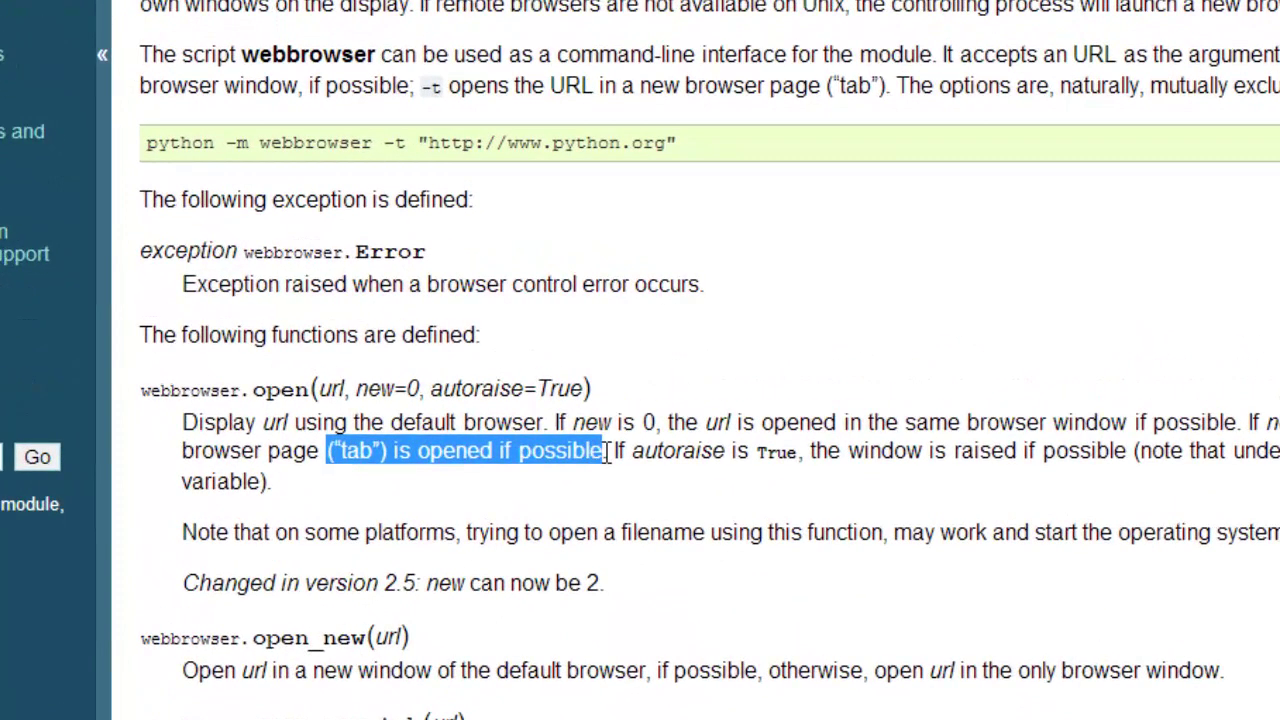
pyautogui.moveTo(430, 388); pyautogui.dragTo(590, 388)
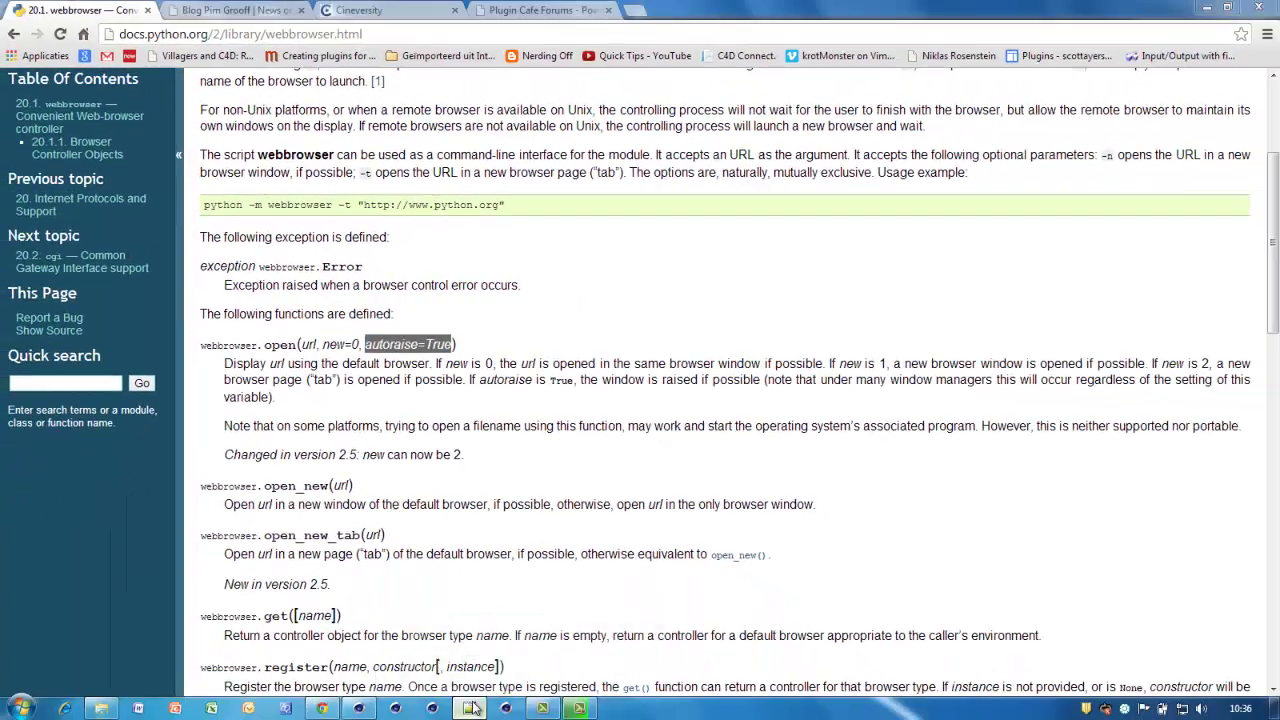
pyautogui.click(469, 708)
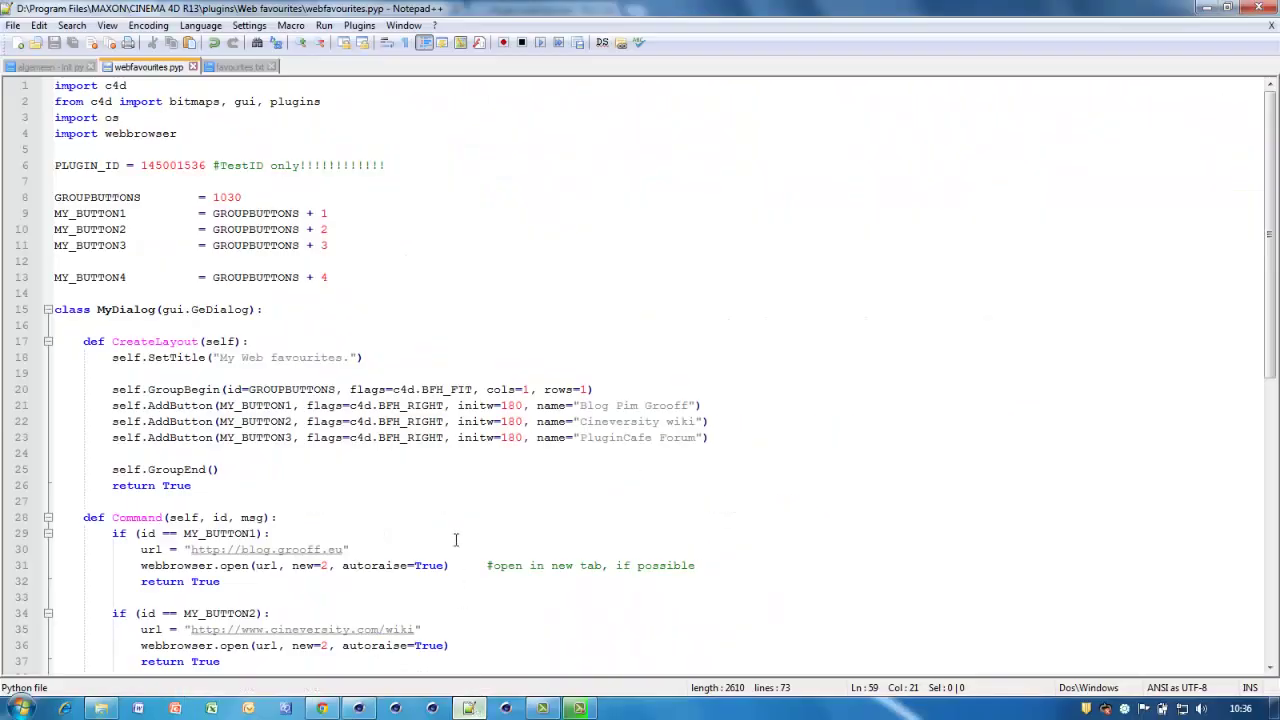
pyautogui.scroll(-7, 460, 465)
pyautogui.scroll(-4, 460, 465)
pyautogui.scroll(-1, 460, 465)
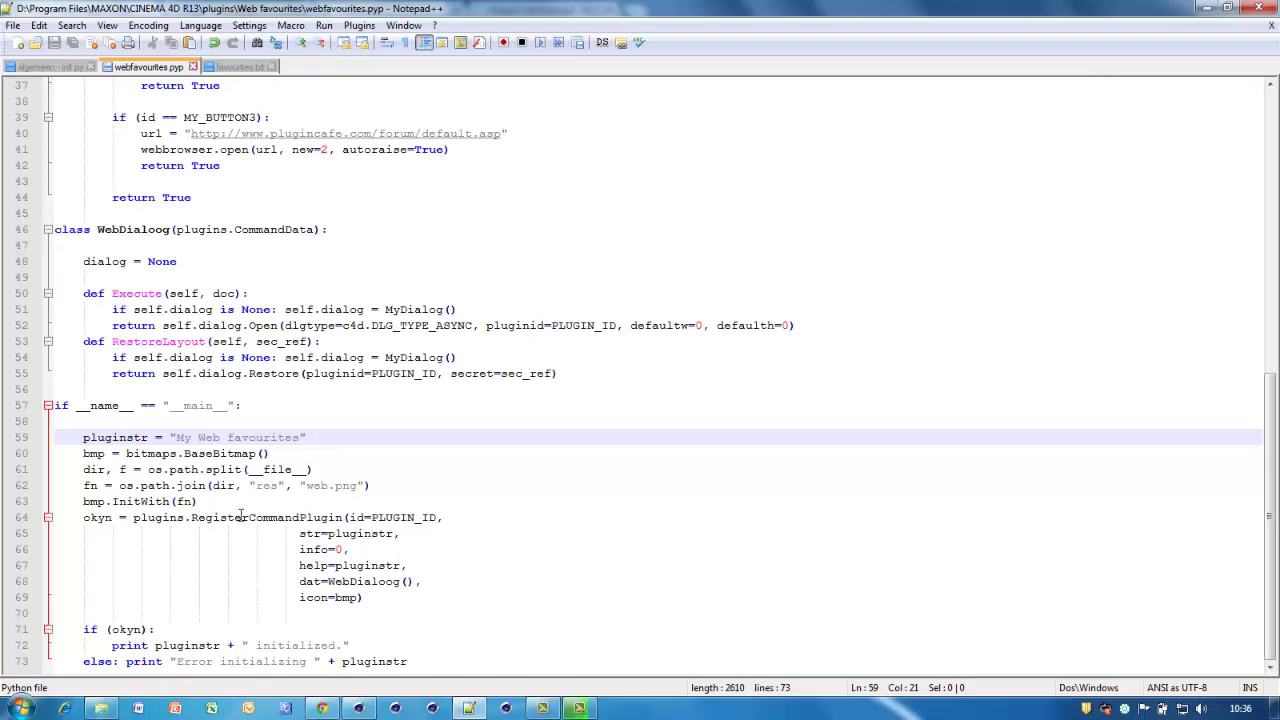
pyautogui.moveTo(343, 459); pyautogui.dragTo(468, 460)
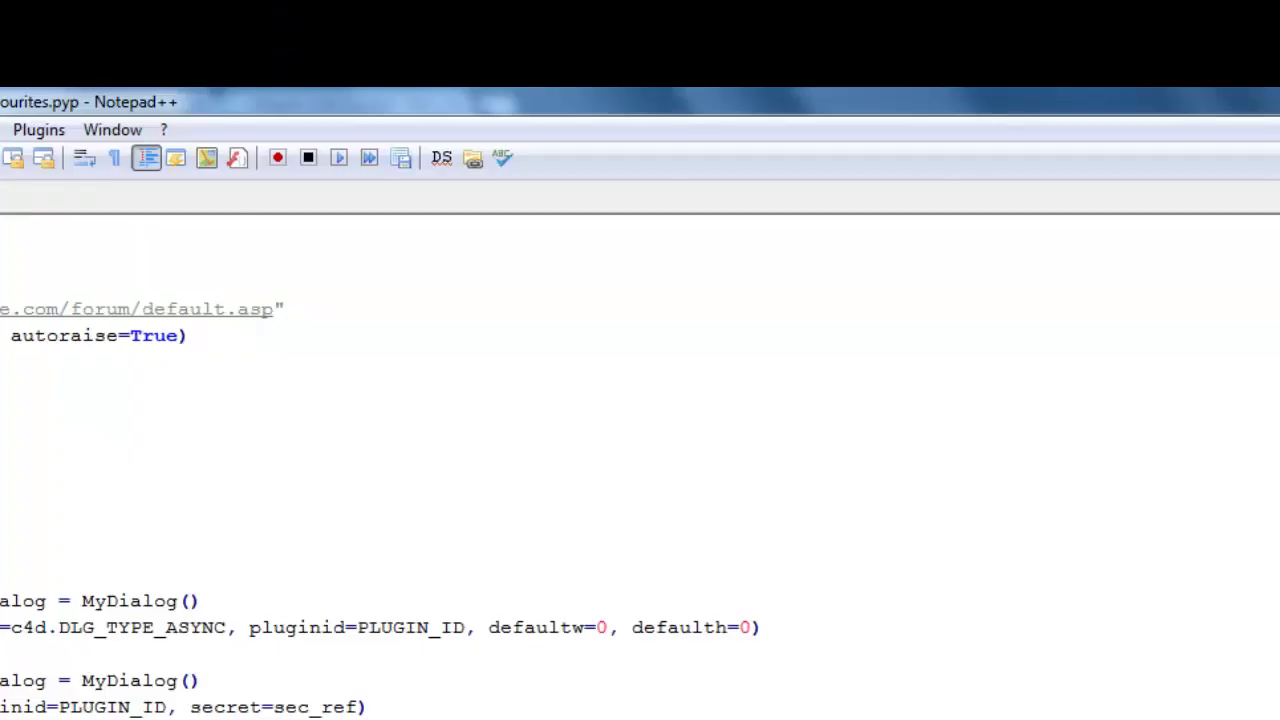
pyautogui.scroll(2, 640, 460)
pyautogui.scroll(3, 640, 460)
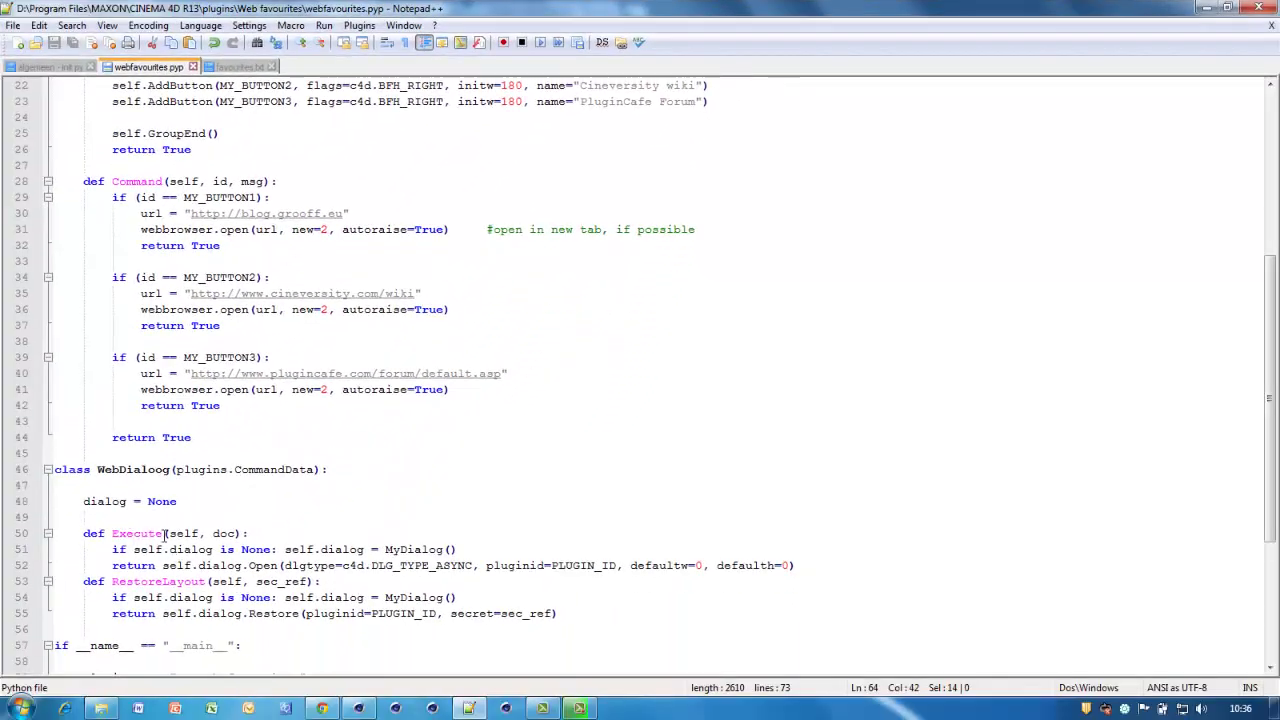
pyautogui.scroll(4, 197, 549)
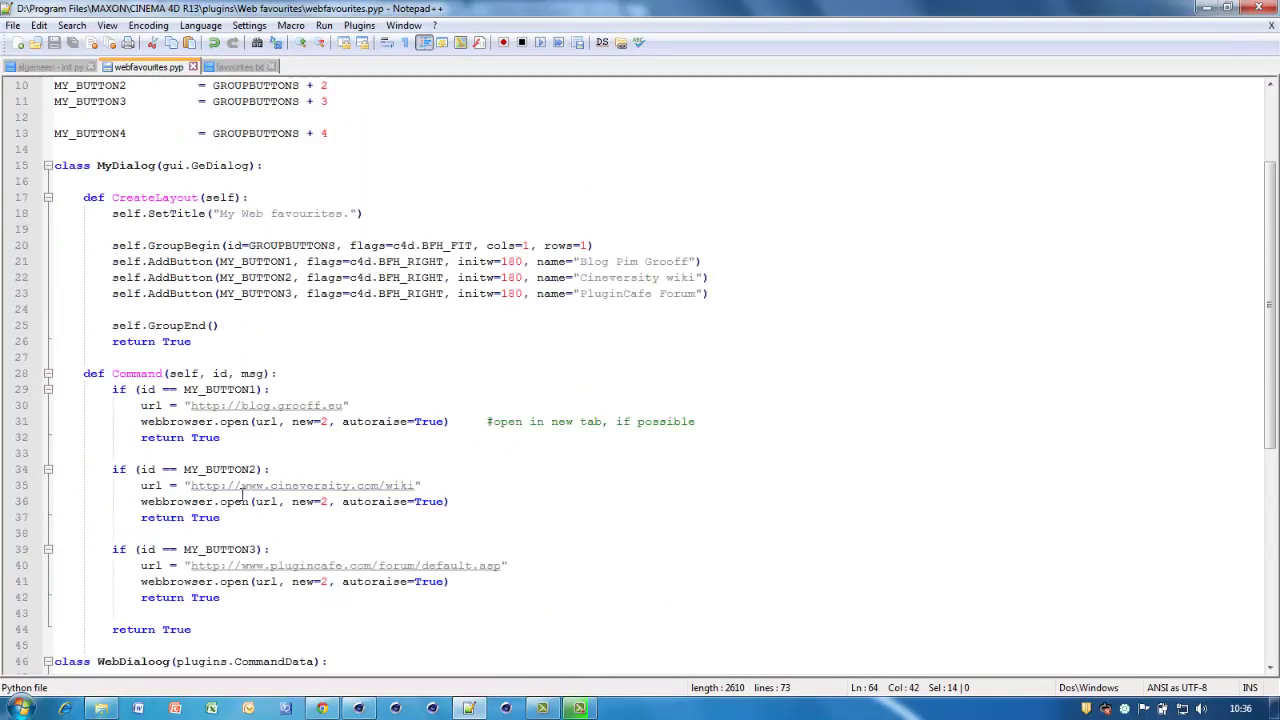
pyautogui.scroll(3, 240, 425)
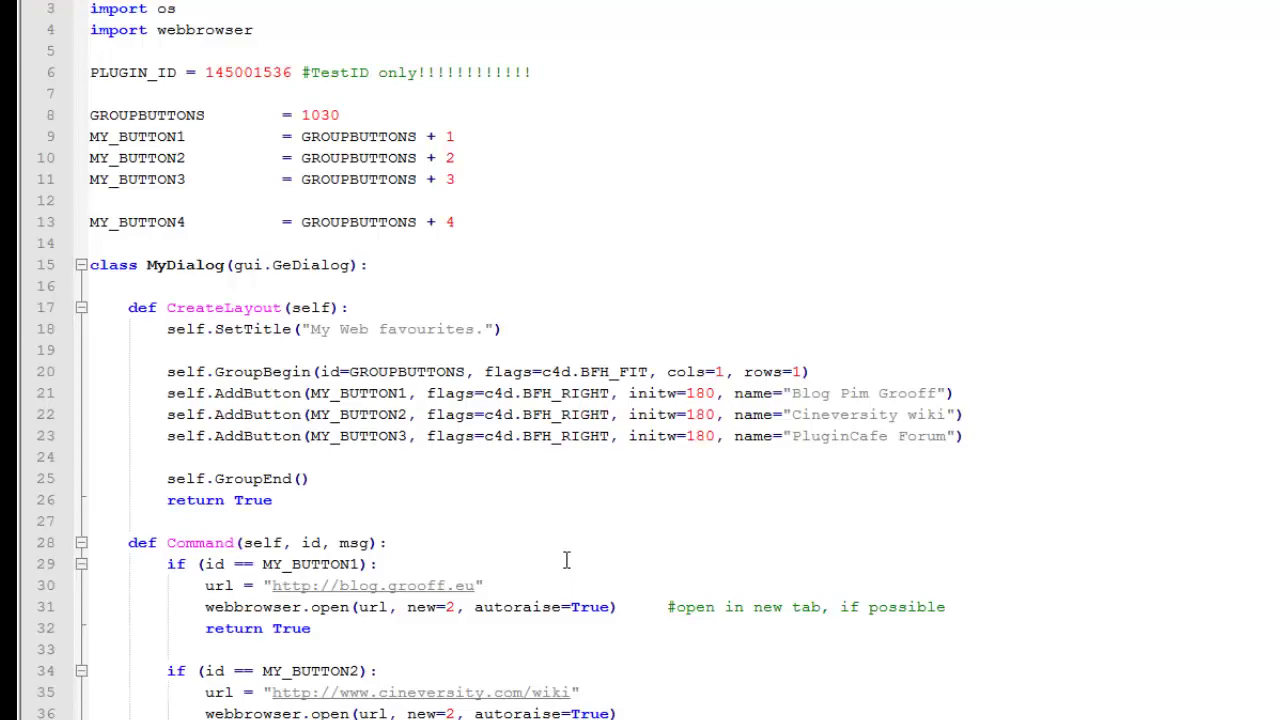
pyautogui.scroll(-3, 566, 560)
pyautogui.scroll(-1, 566, 560)
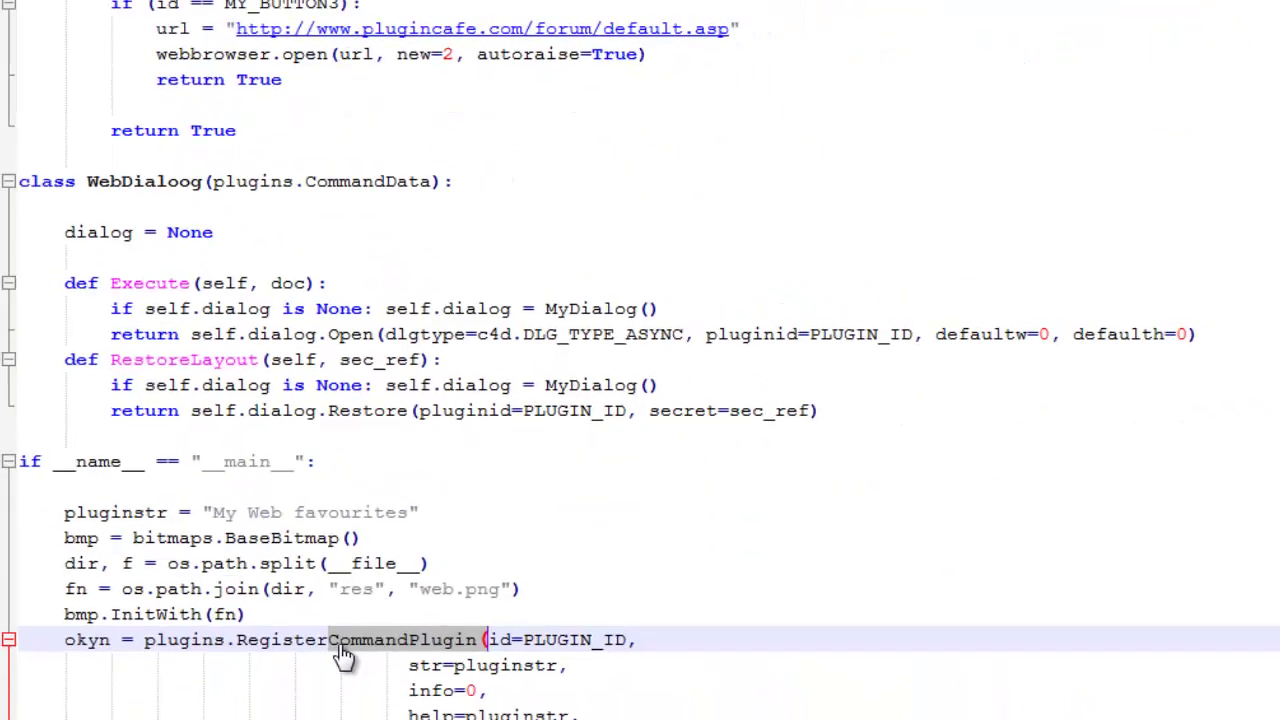
pyautogui.scroll(5, 257, 563)
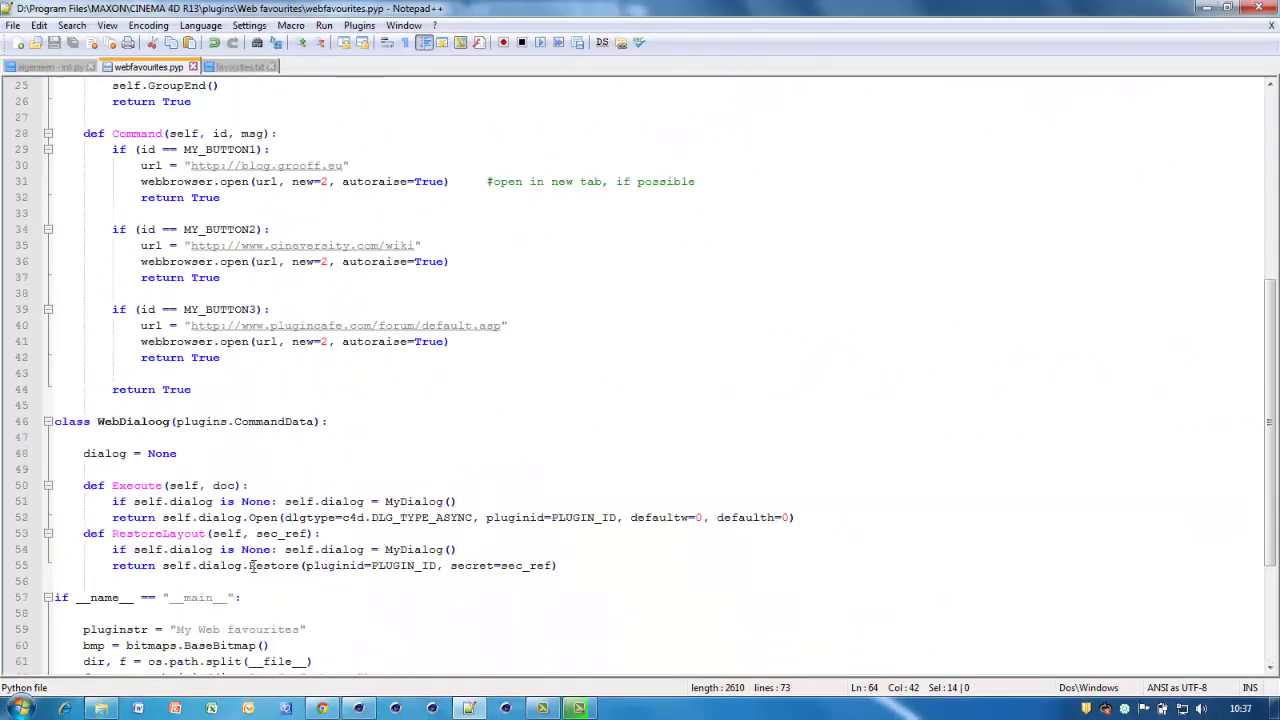
pyautogui.scroll(6, 257, 563)
pyautogui.scroll(1, 257, 563)
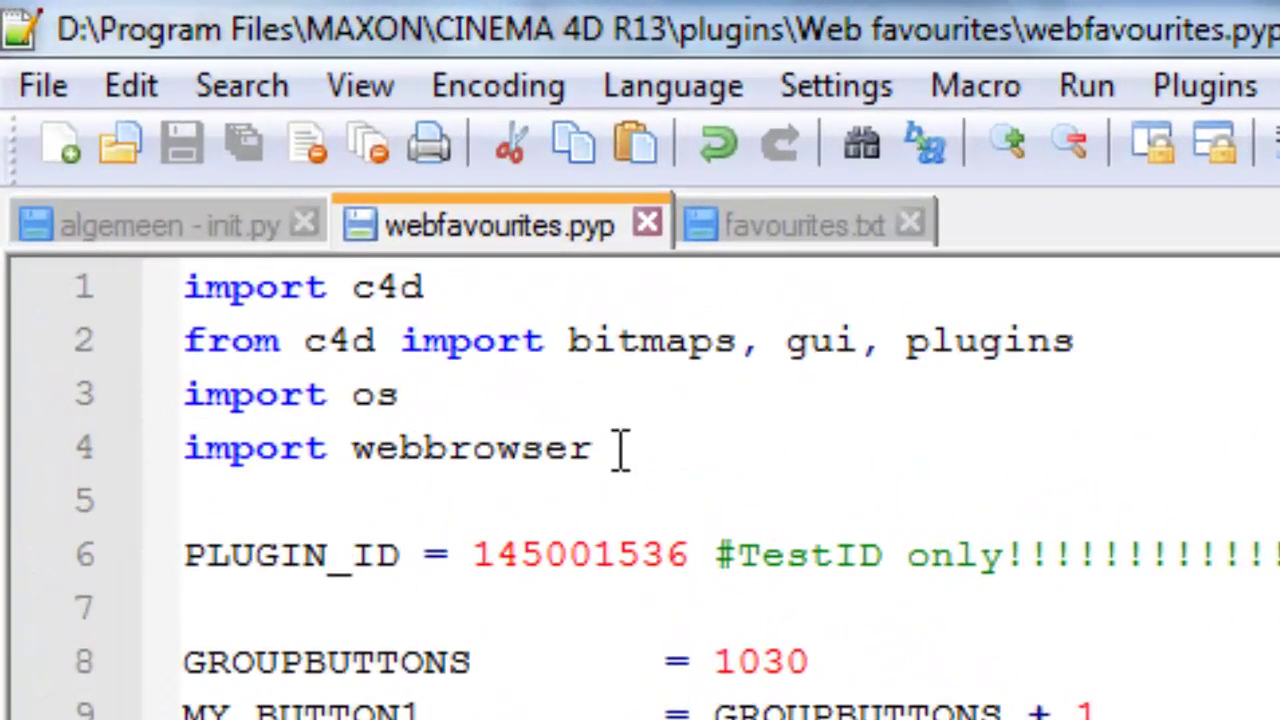
pyautogui.moveTo(620, 449)
pyautogui.mouseDown()
pyautogui.moveTo(243, 443)
pyautogui.moveTo(163, 470)
pyautogui.mouseUp()
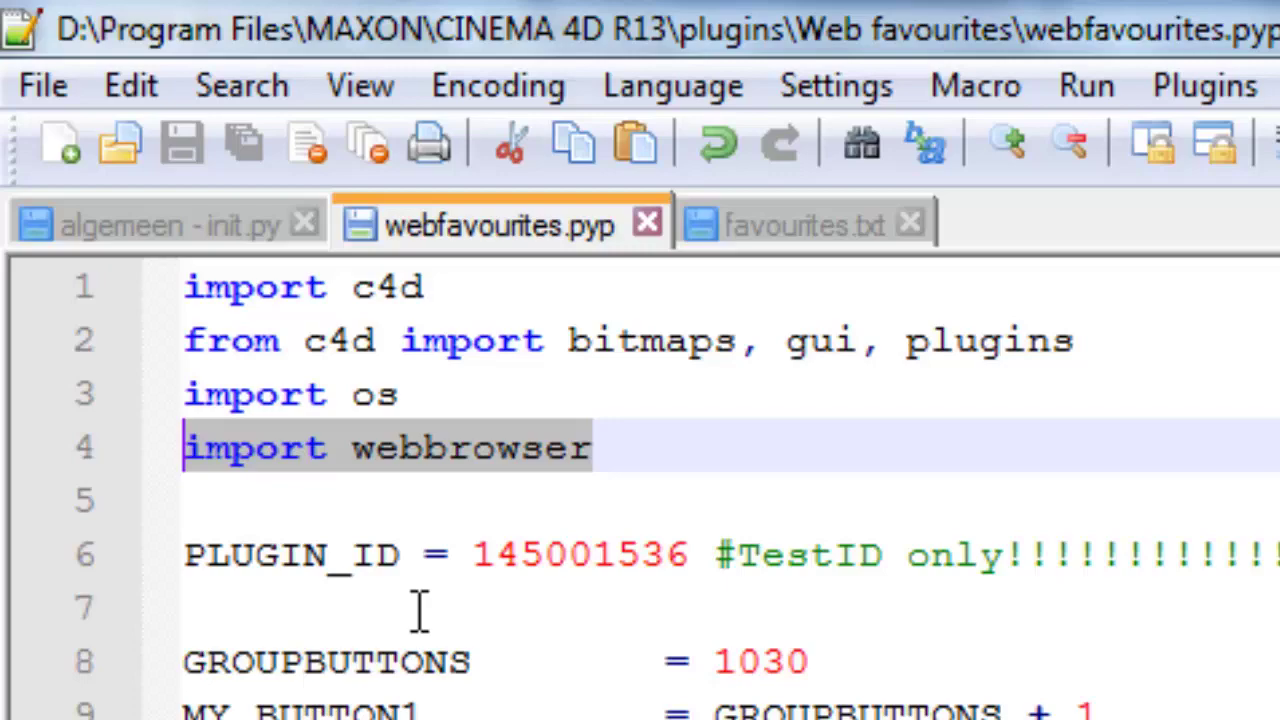
pyautogui.scroll(-4, 417, 609)
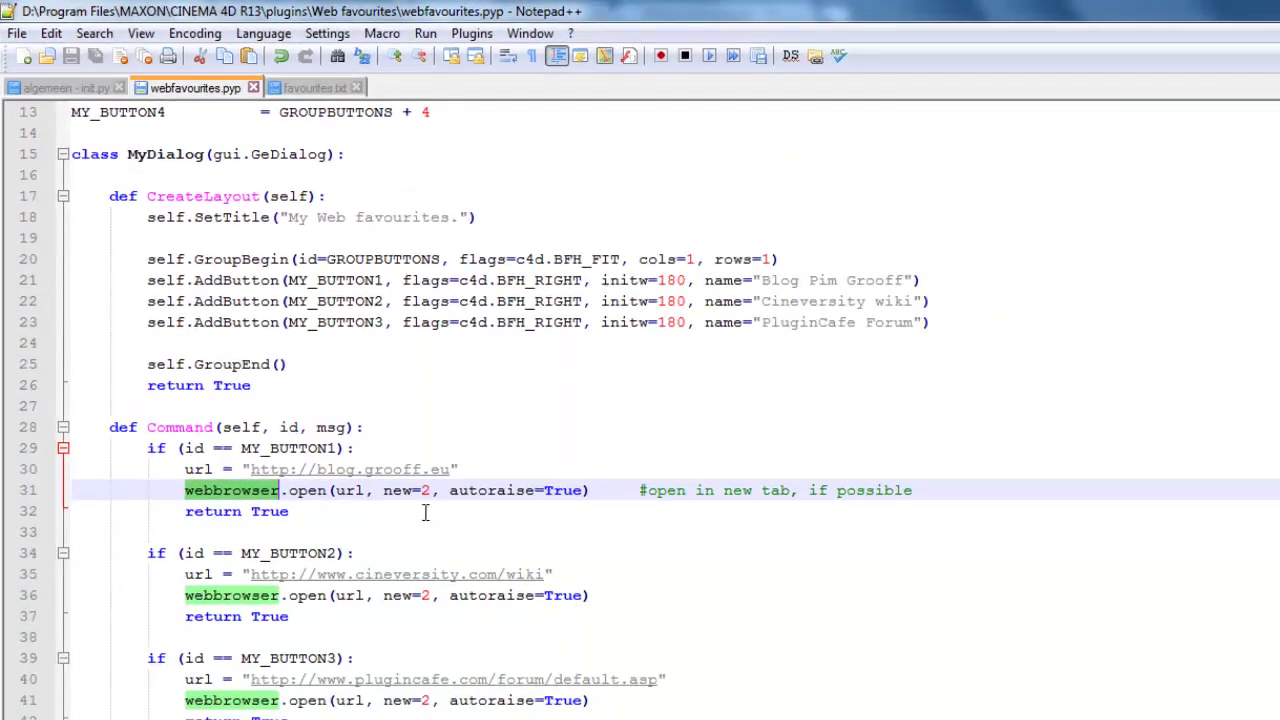
pyautogui.scroll(4, 422, 506)
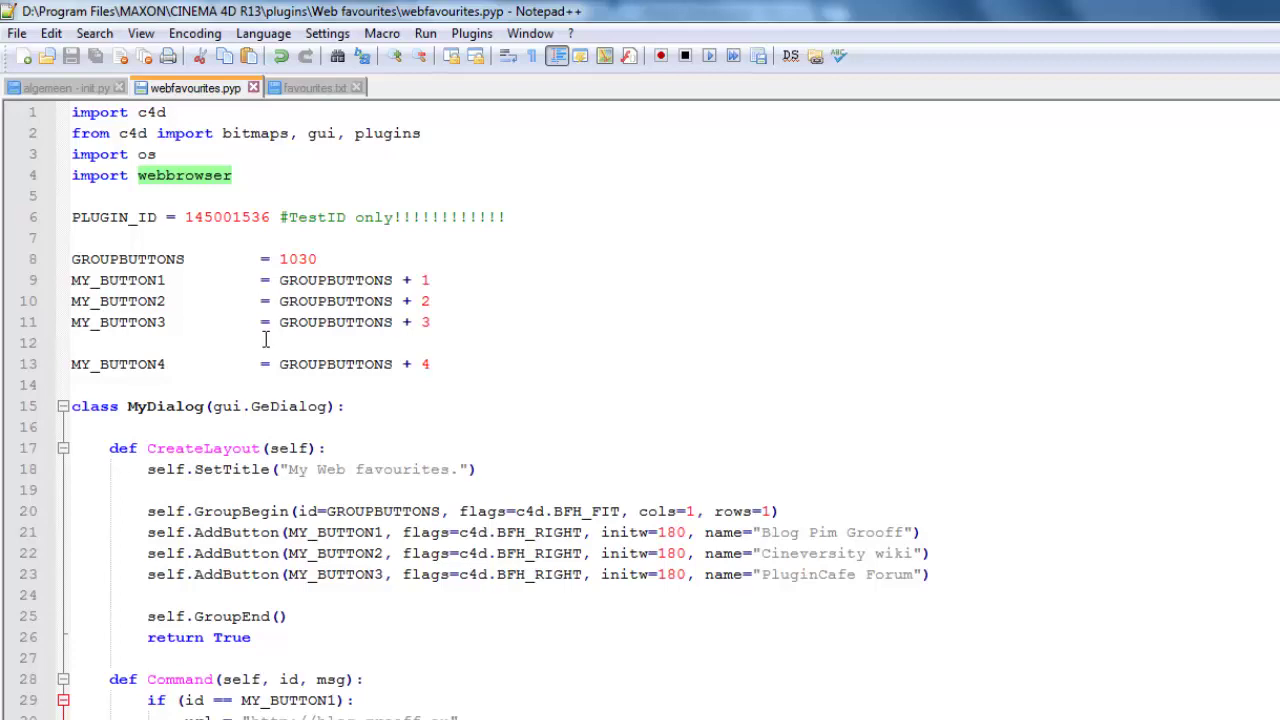
pyautogui.scroll(-2, 265, 340)
pyautogui.scroll(-1, 265, 340)
pyautogui.scroll(-2, 265, 340)
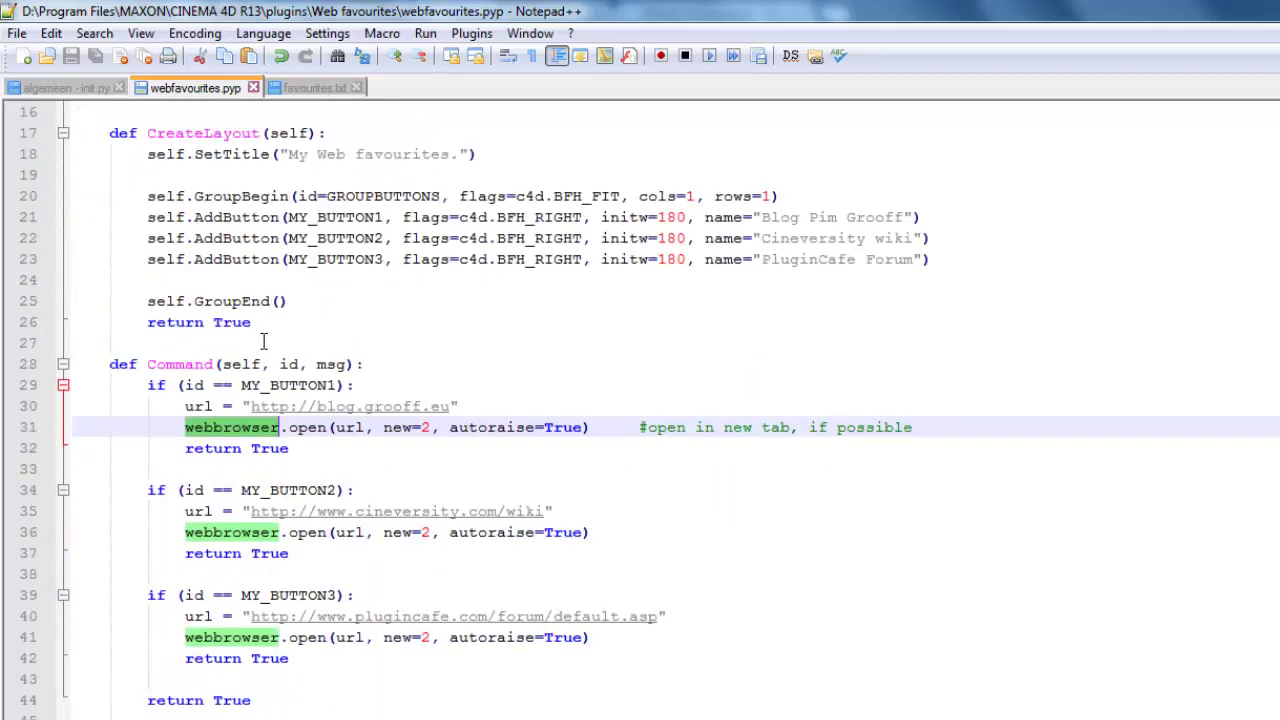
pyautogui.scroll(-6, 265, 340)
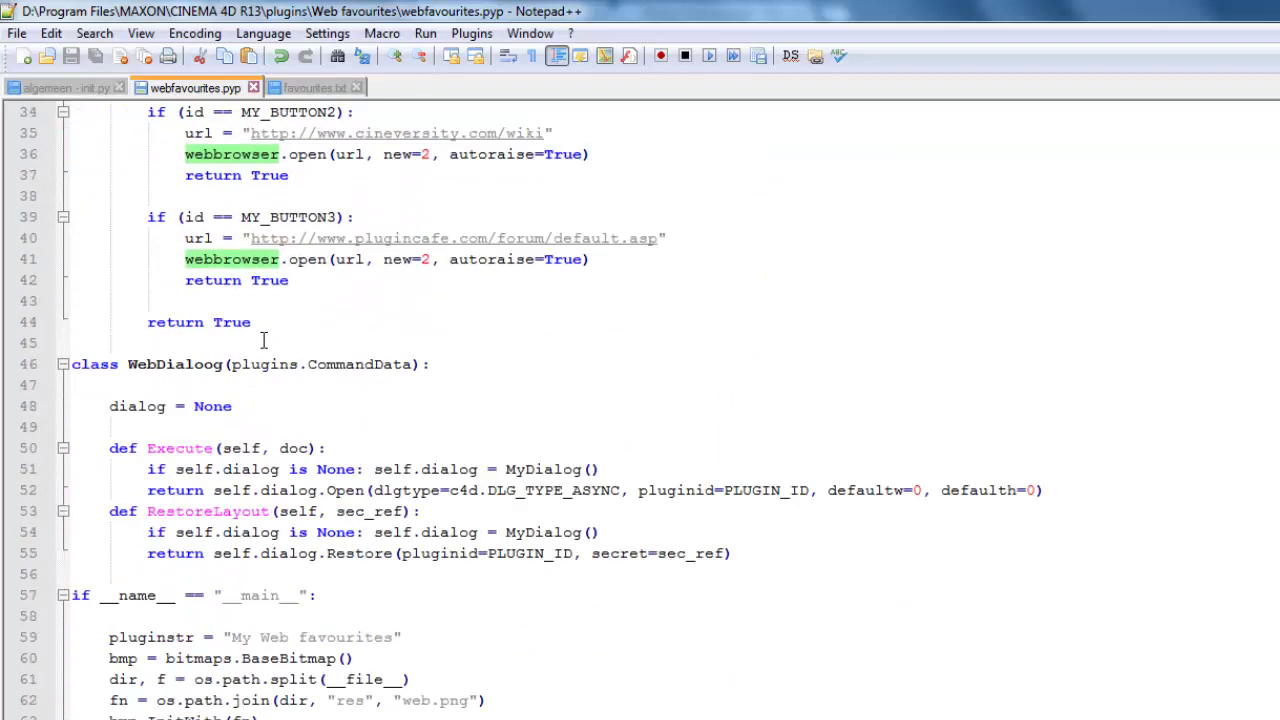
pyautogui.scroll(5, 265, 340)
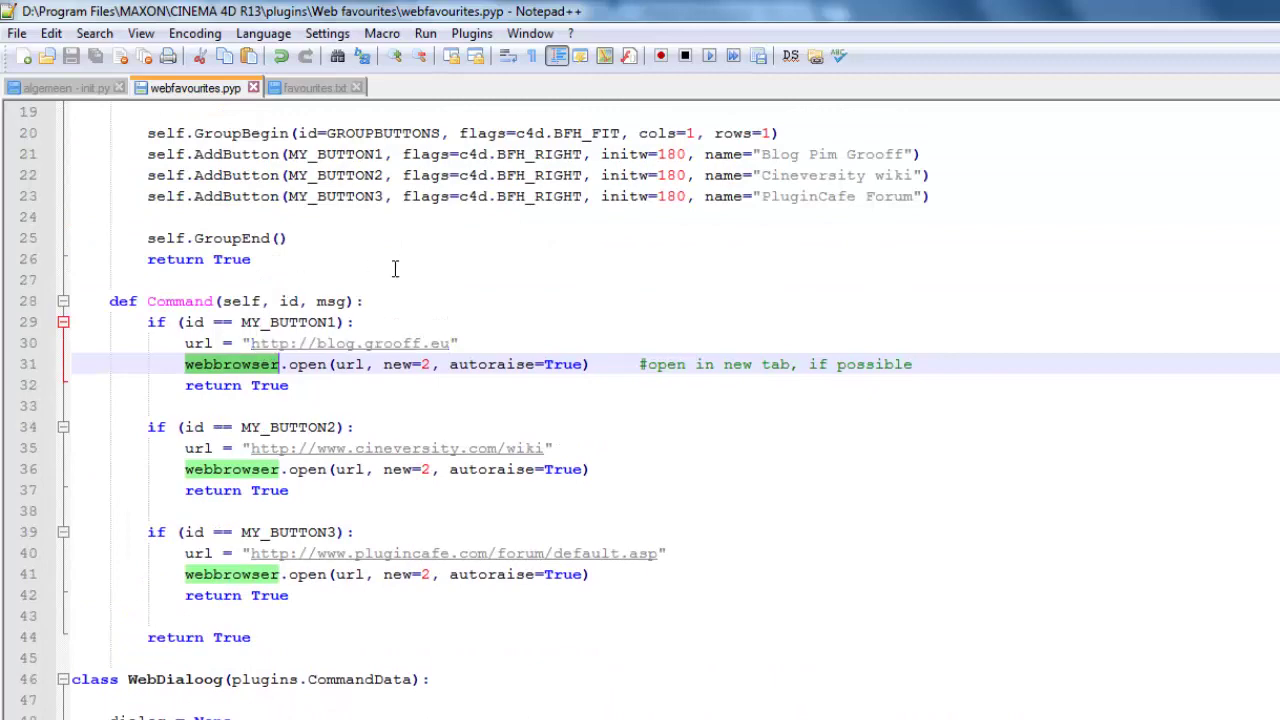
pyautogui.scroll(3, 395, 268)
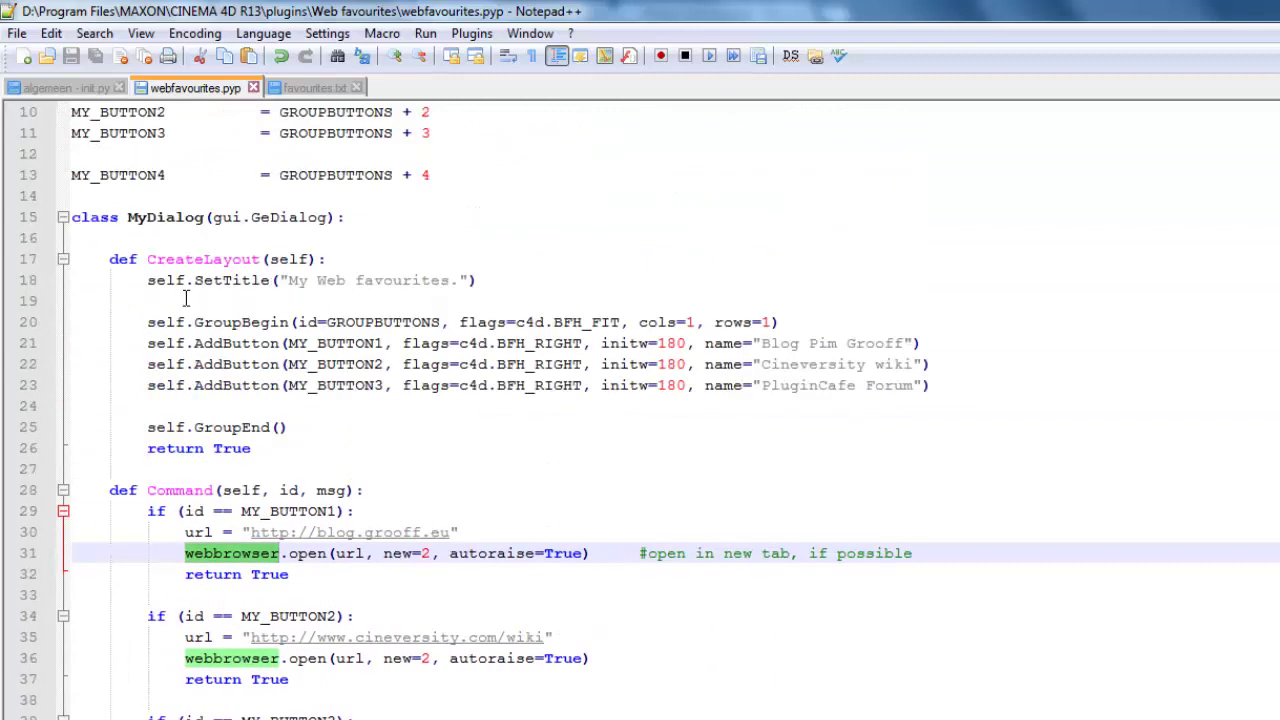
pyautogui.scroll(-9, 342, 461)
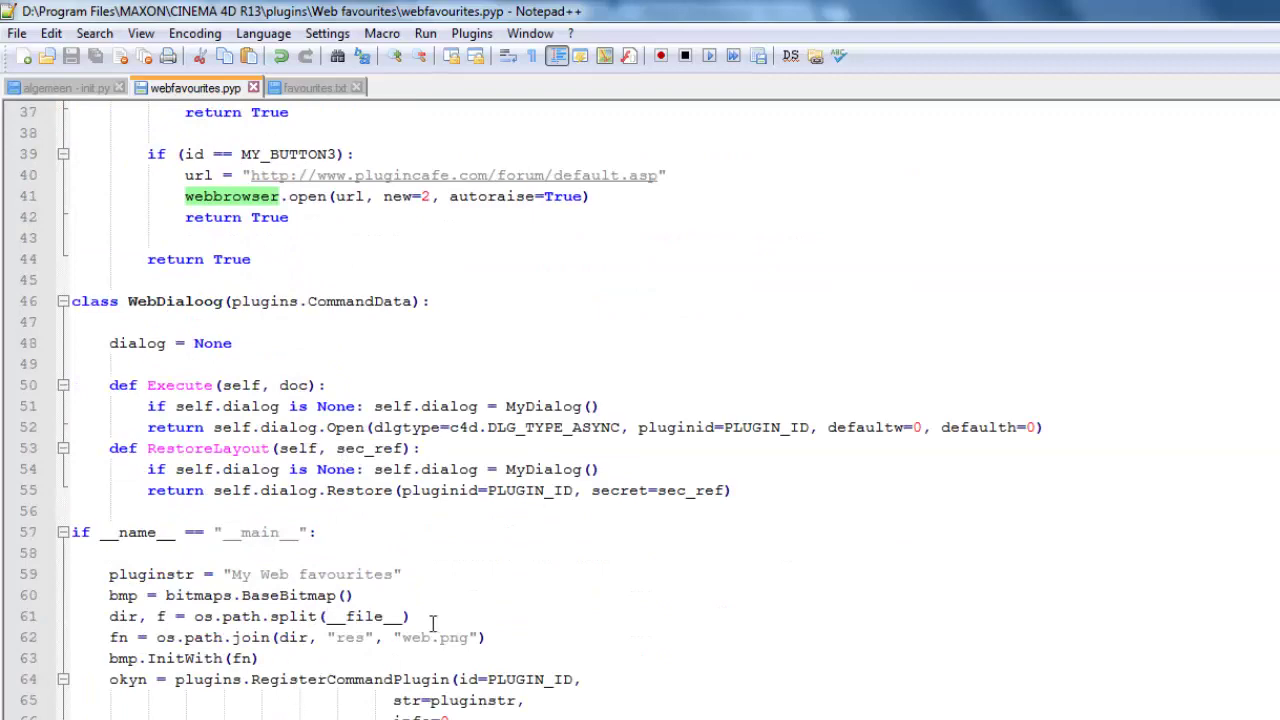
pyautogui.scroll(4, 398, 628)
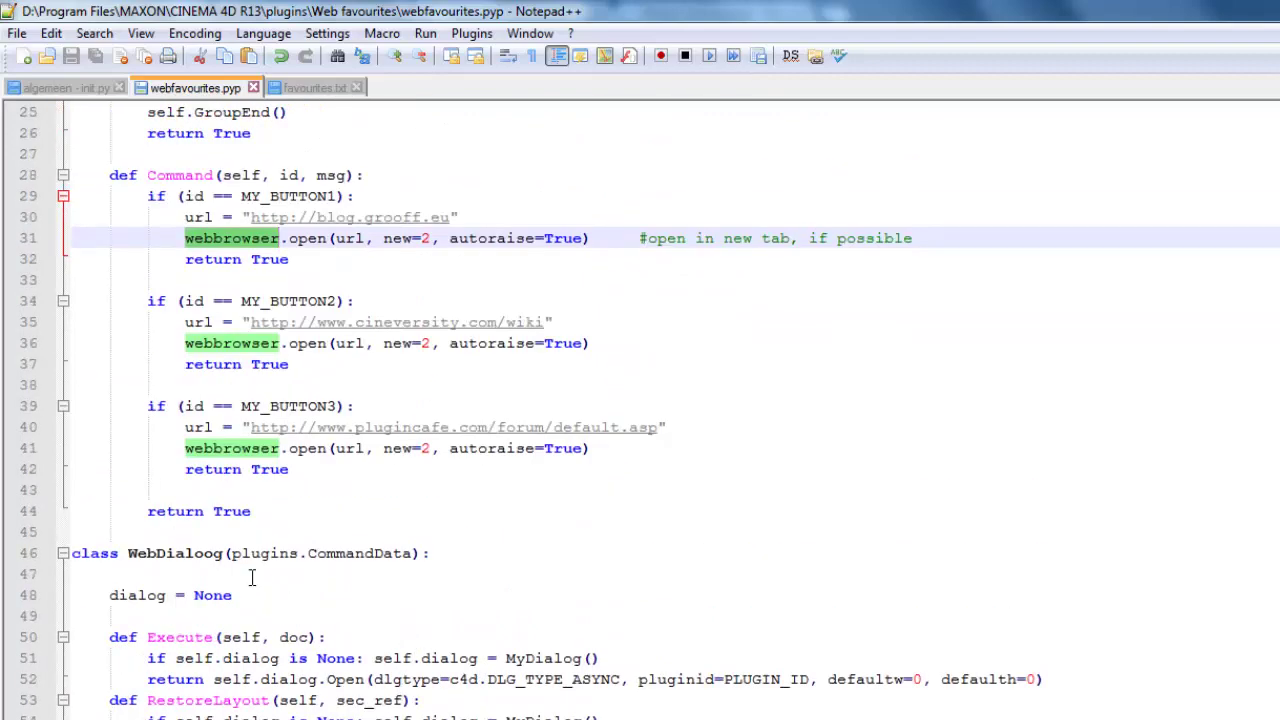
pyautogui.scroll(4, 238, 170)
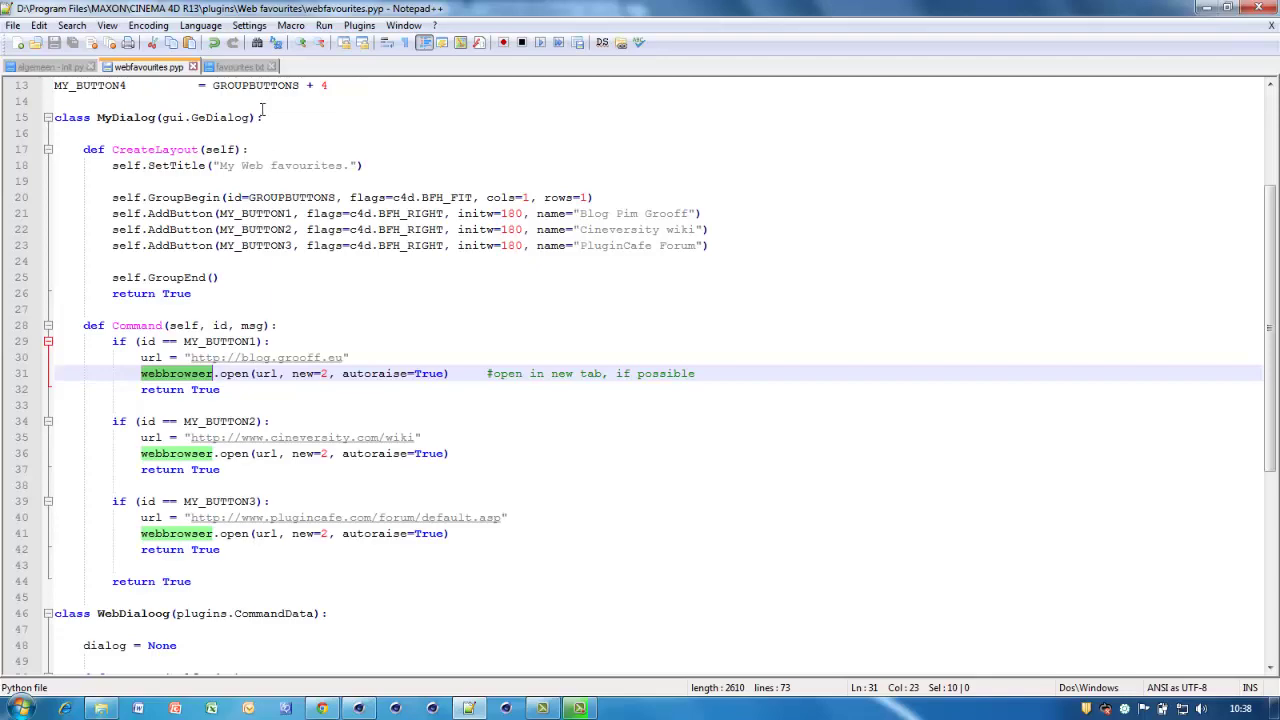
# View the favourites.txt link list, then close the three-button My Web favourites dialog.
pyautogui.click(240, 68)
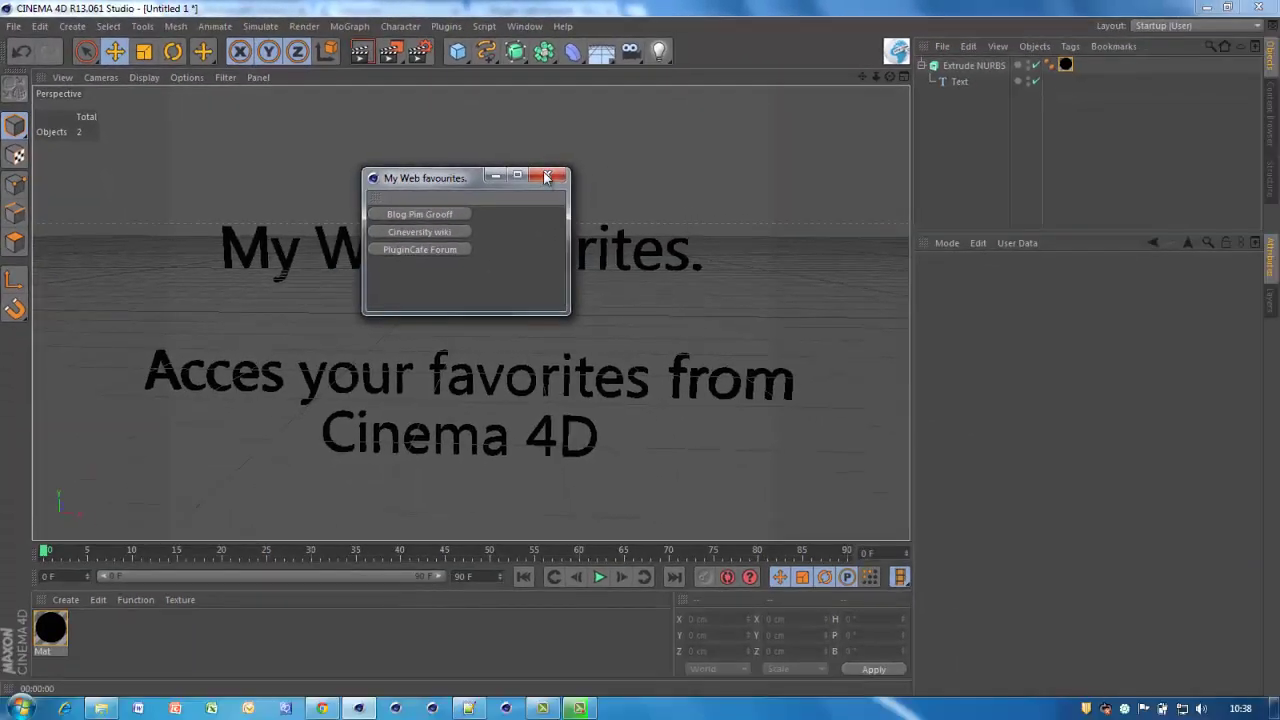
pyautogui.click(547, 177)
pyautogui.click(484, 26)
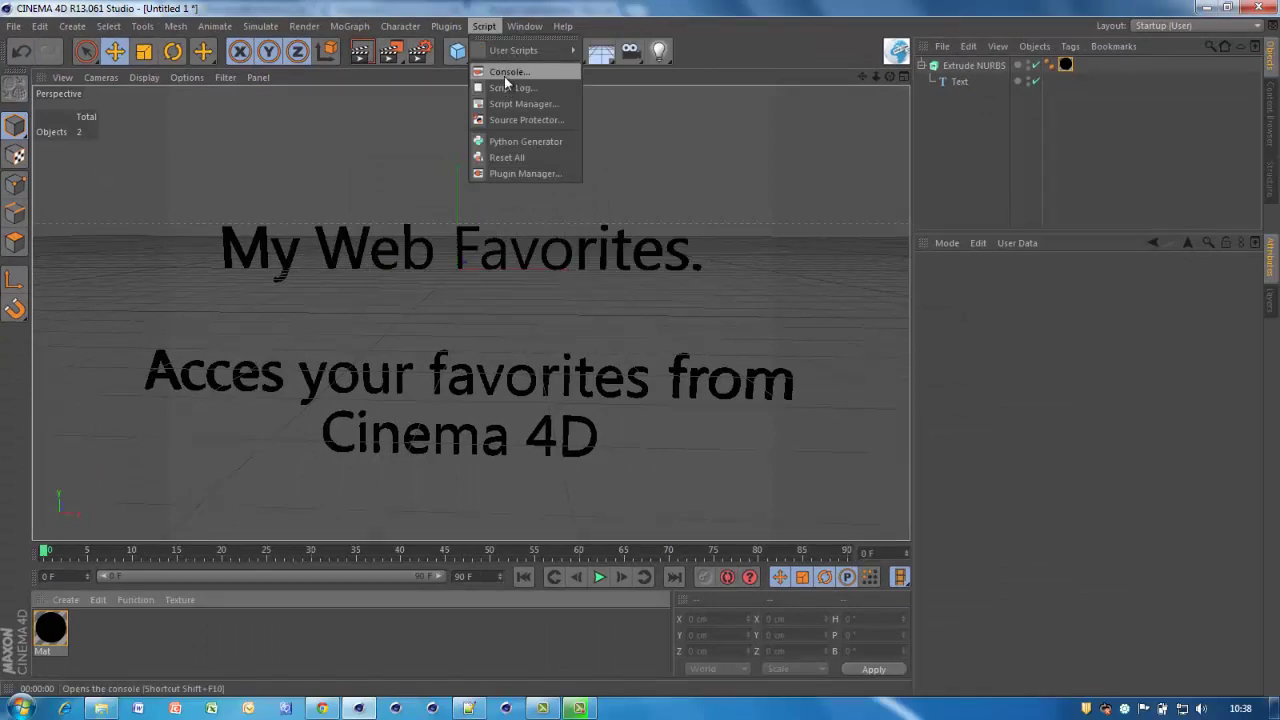
# Launch the file-driven Web favourites dialog with five buttons from Plugins and enlarge it.
pyautogui.click(500, 26)
pyautogui.click(446, 26)
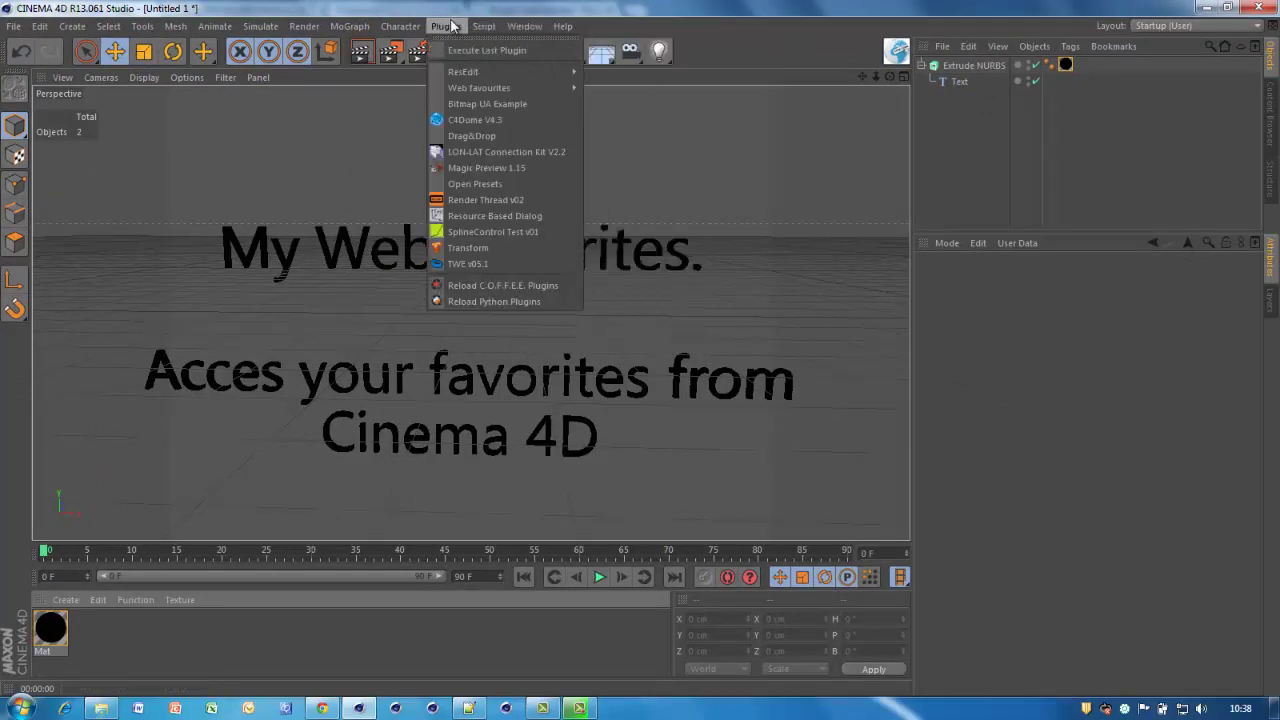
pyautogui.moveTo(450, 258)
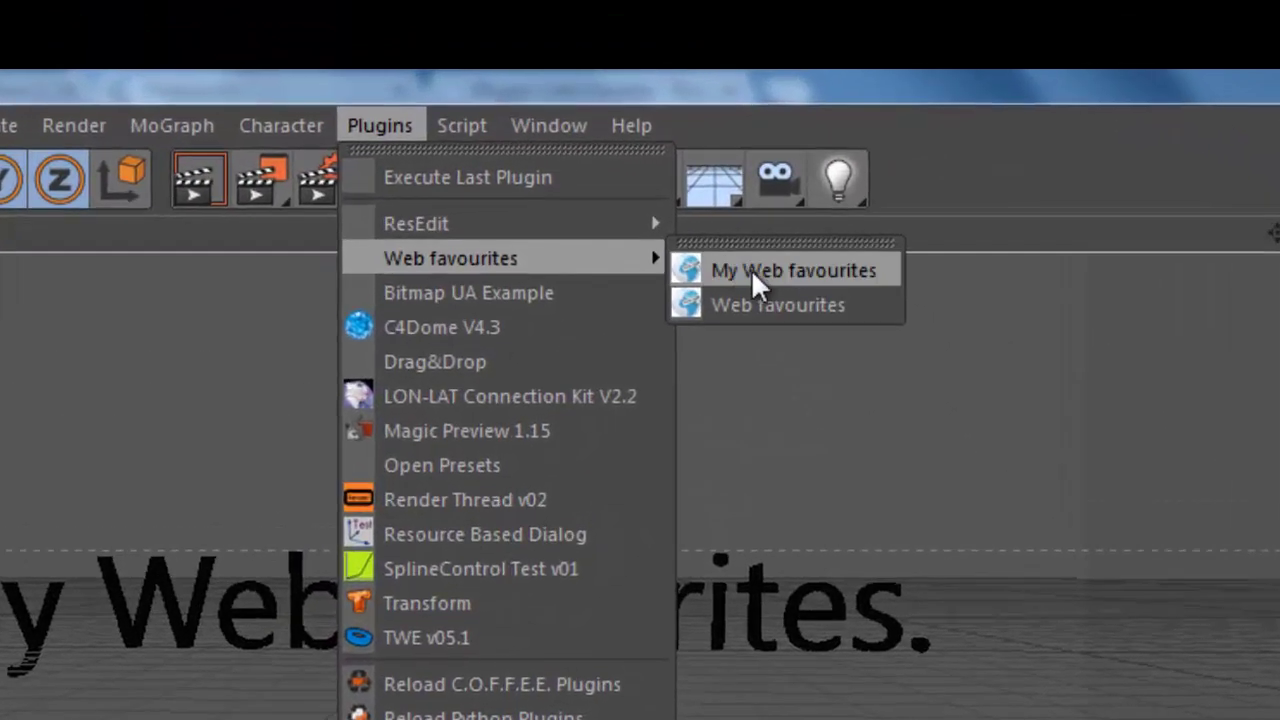
pyautogui.click(727, 305)
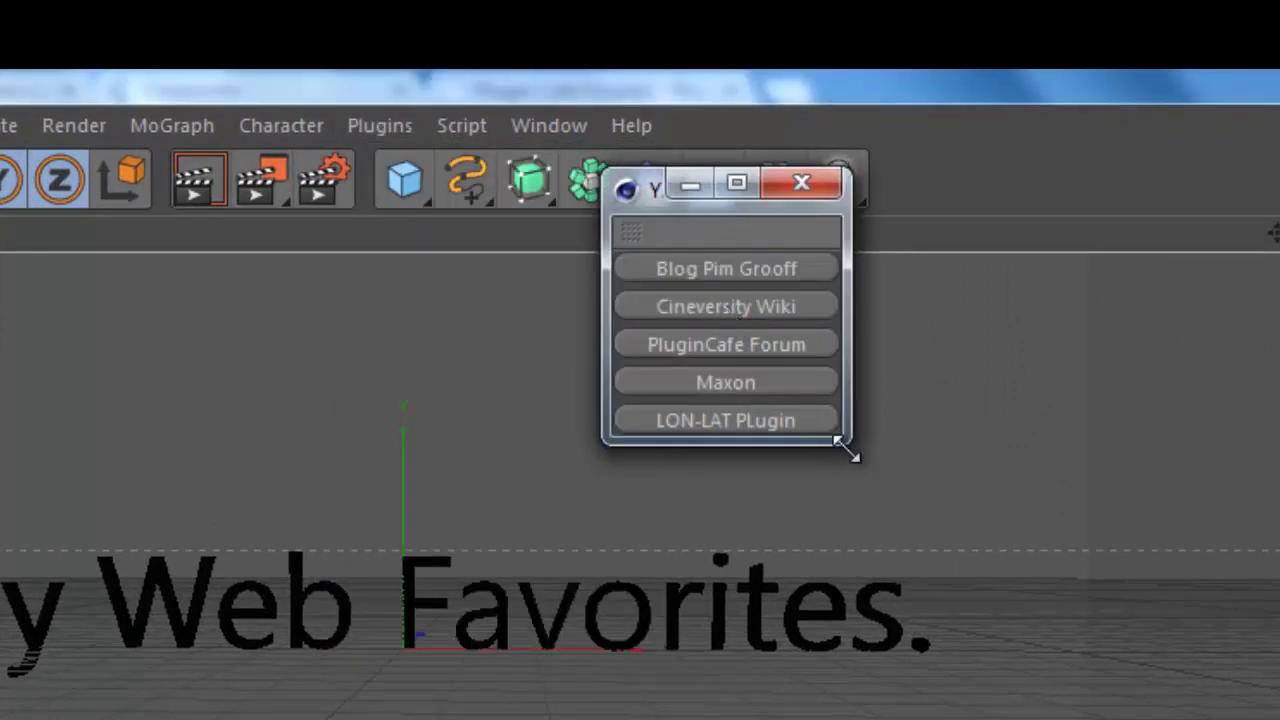
pyautogui.moveTo(840, 443)
pyautogui.mouseDown()
pyautogui.moveTo(1194, 623)
pyautogui.moveTo(1085, 538)
pyautogui.mouseUp()
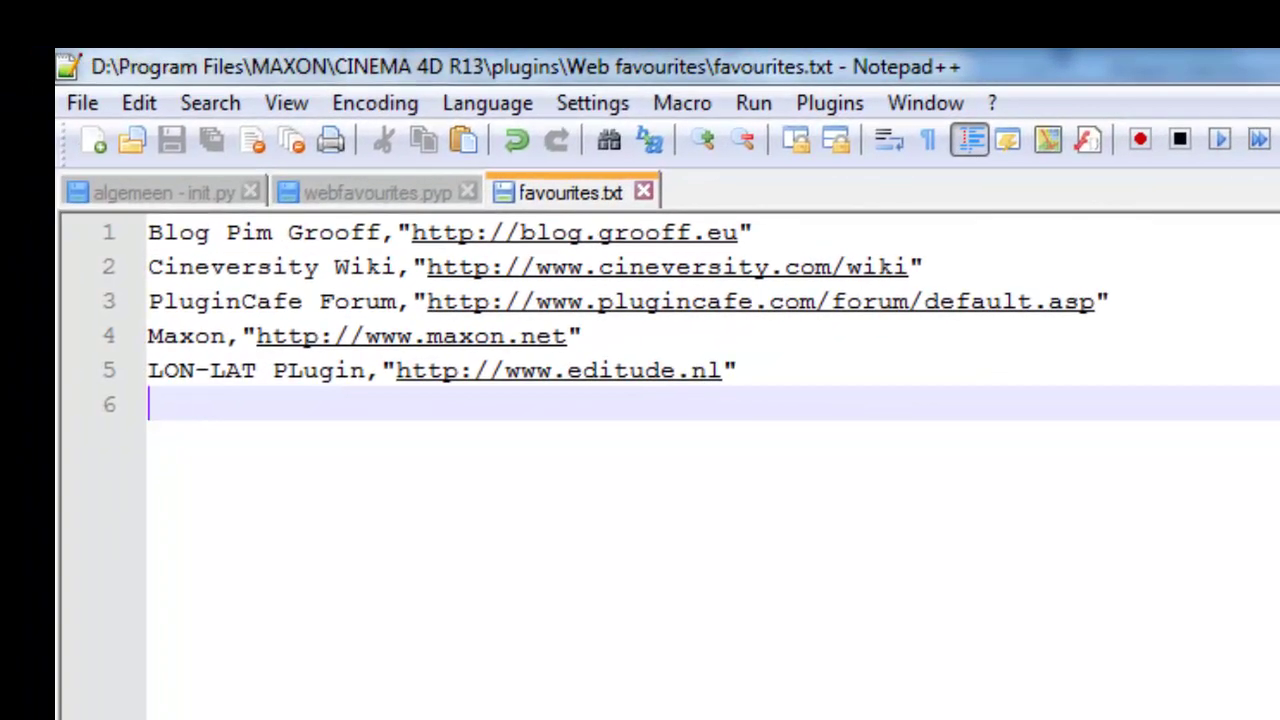
pyautogui.write('Rend')
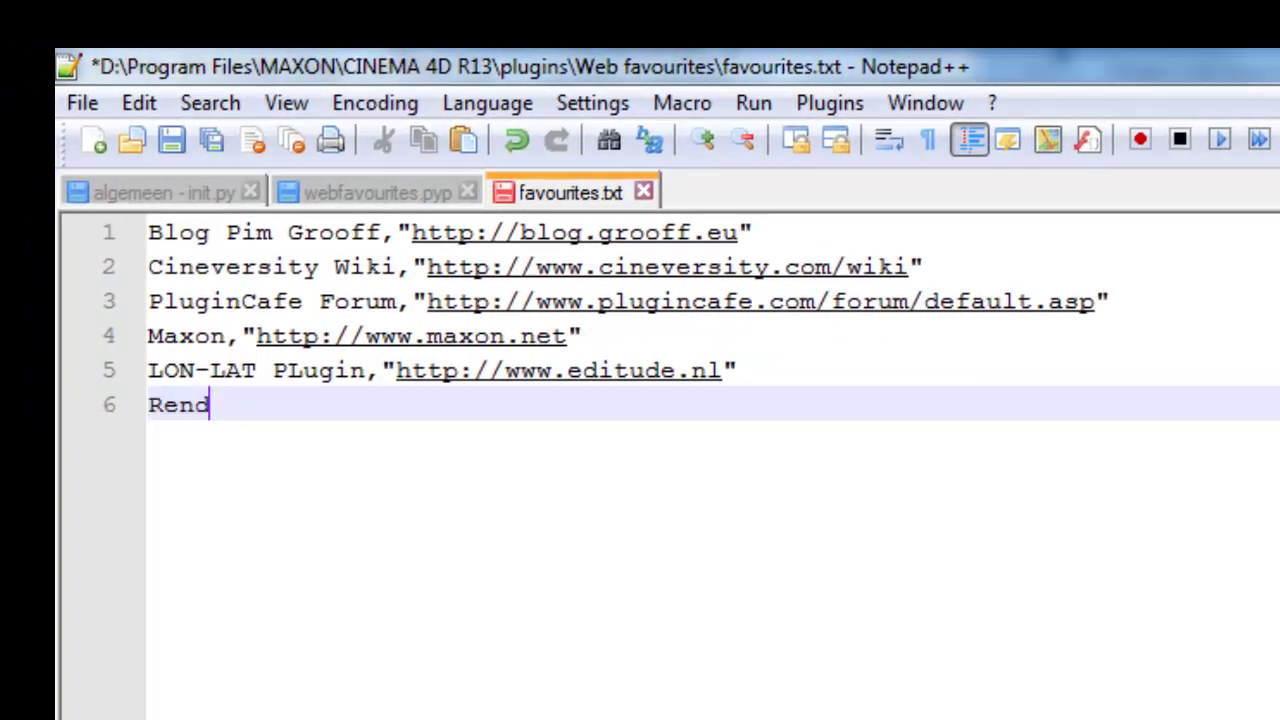
pyautogui.write('erking')
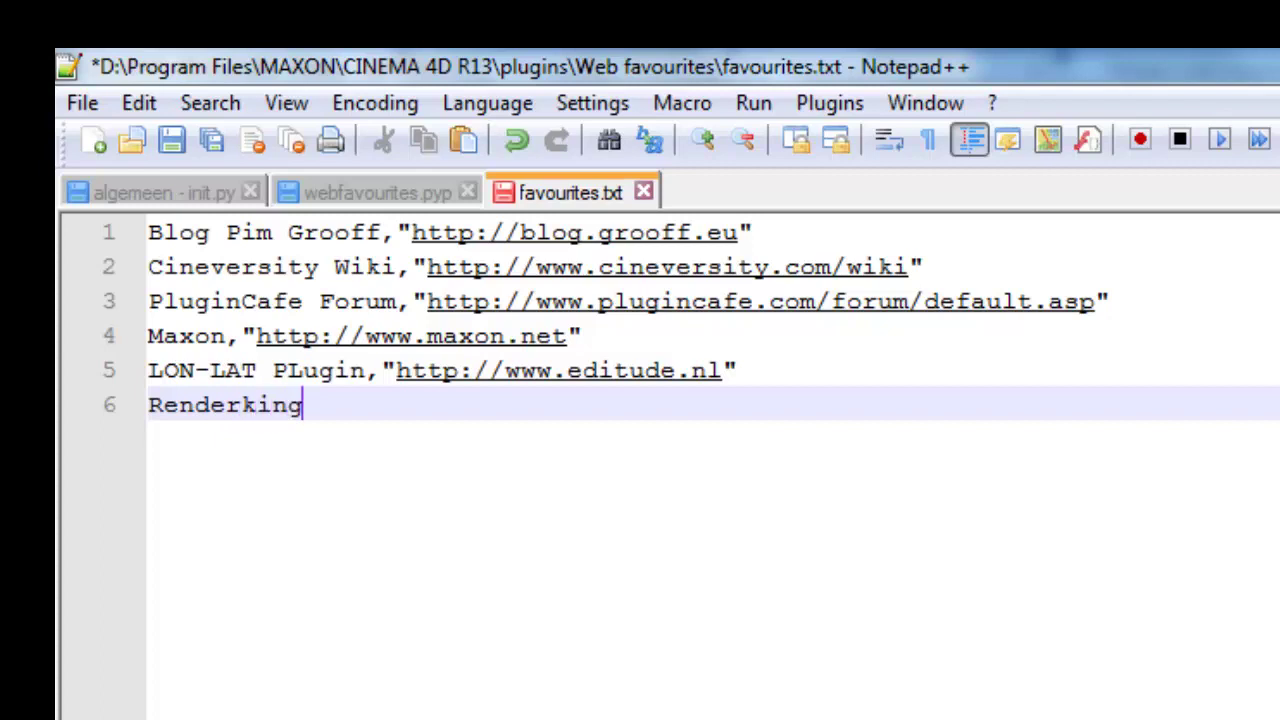
pyautogui.write(',')
pyautogui.write(' ""')
pyautogui.press('Left')
pyautogui.write('http')
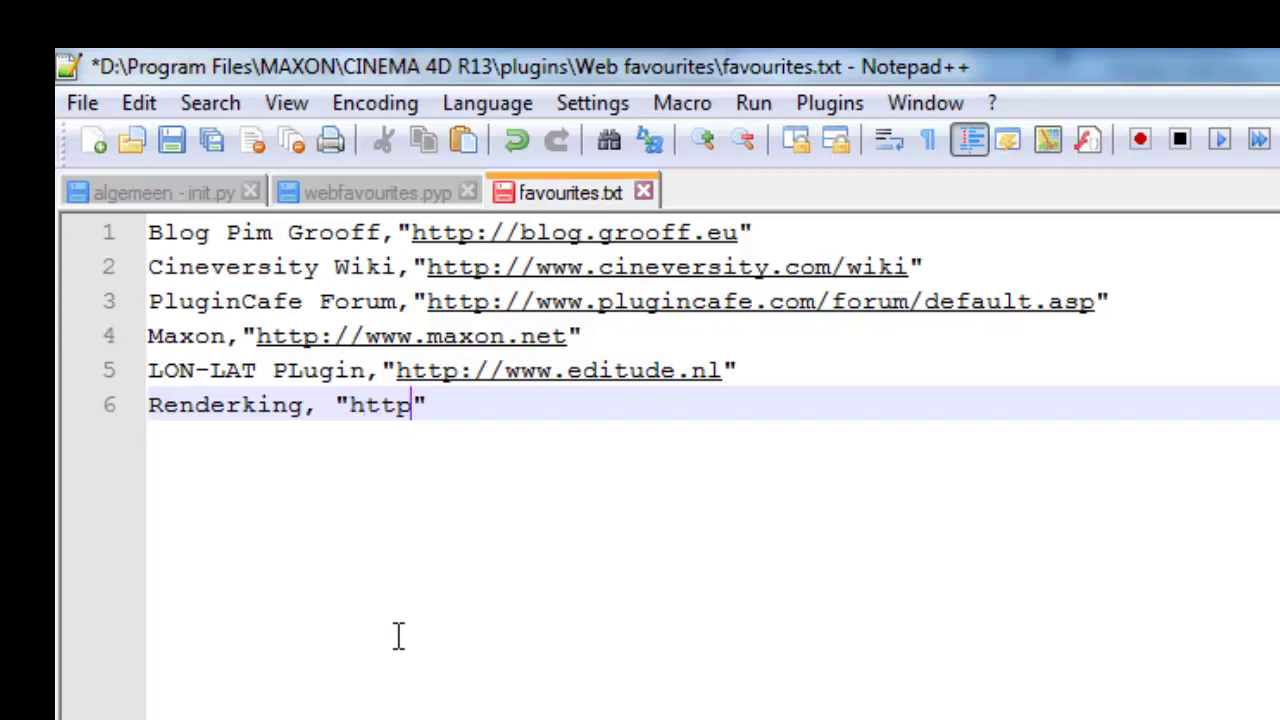
pyautogui.write('://www')
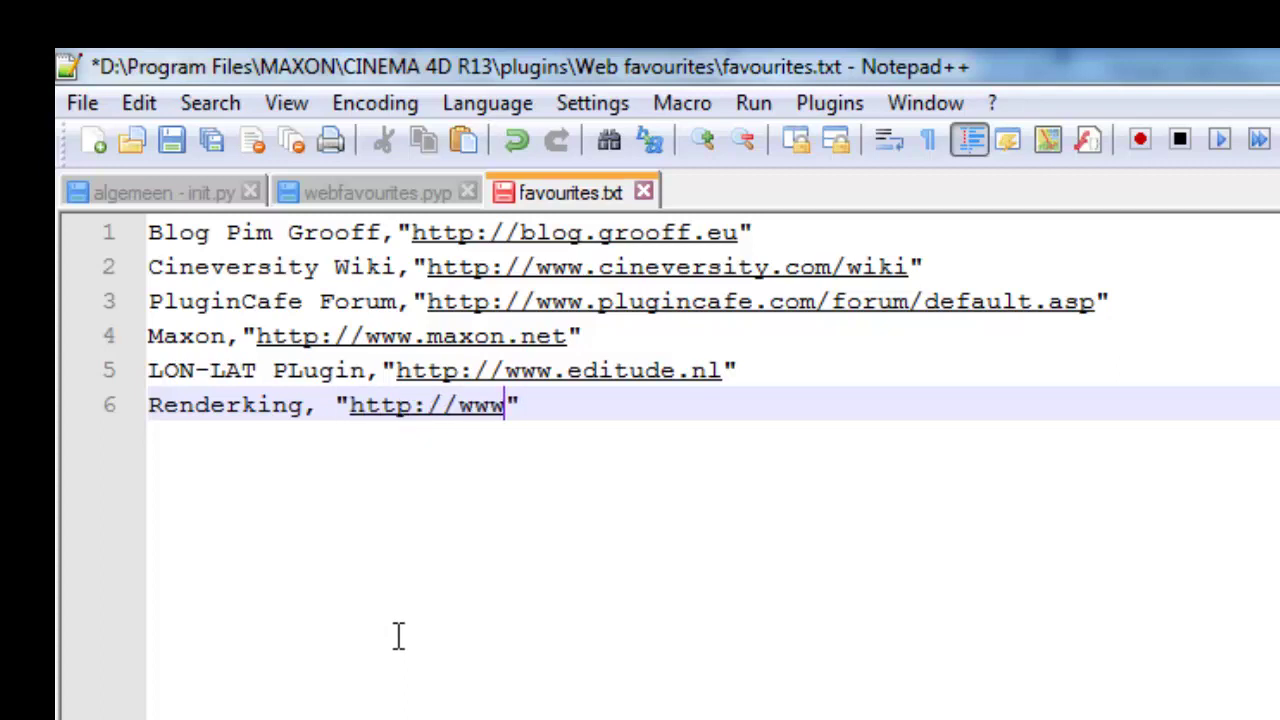
pyautogui.write('.renderkin')
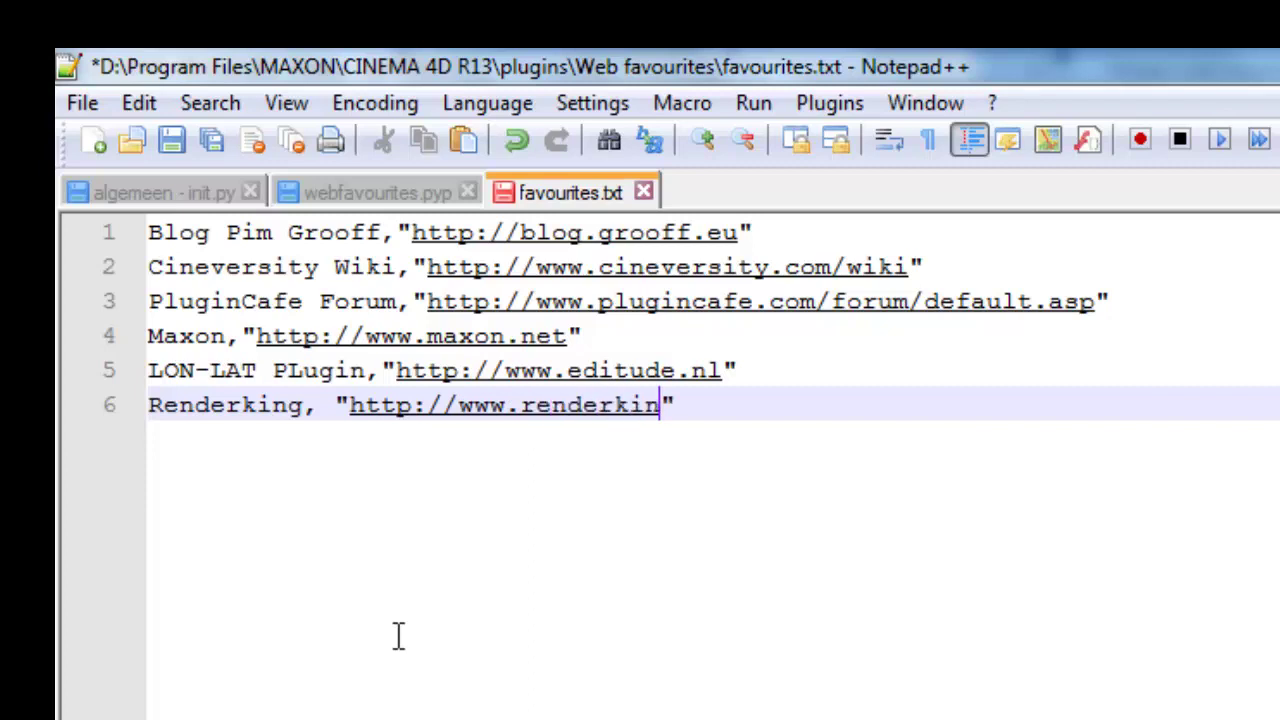
pyautogui.write('g.it')
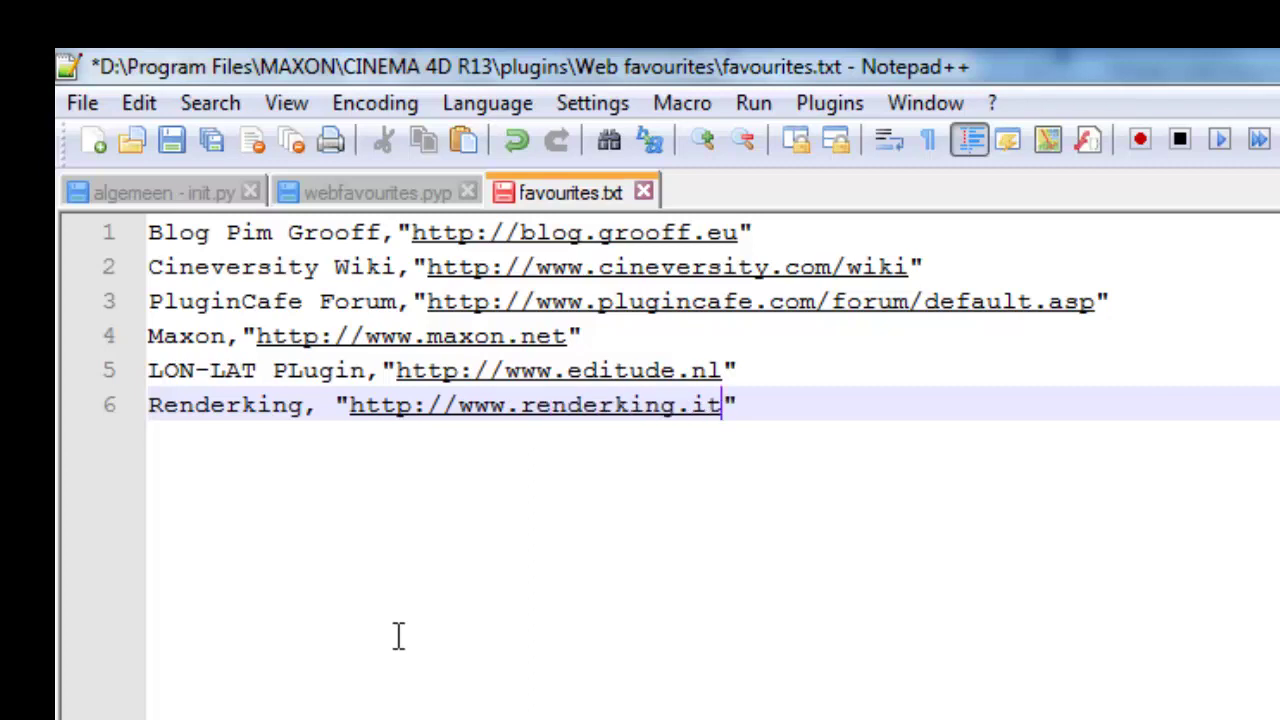
pyautogui.hotkey('ctrl', 's')
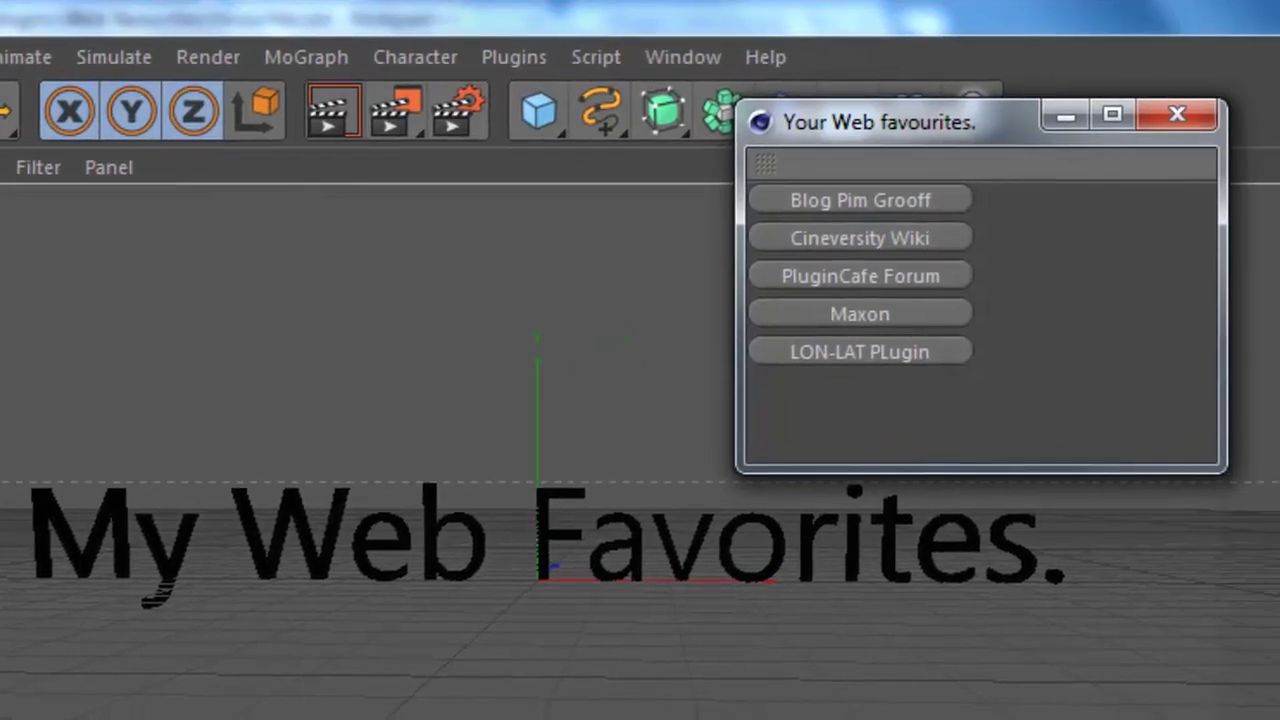
# Reload Python plugins, reopen the six-button Web favourites dialog and click the Renderking button.
pyautogui.click(1165, 117)
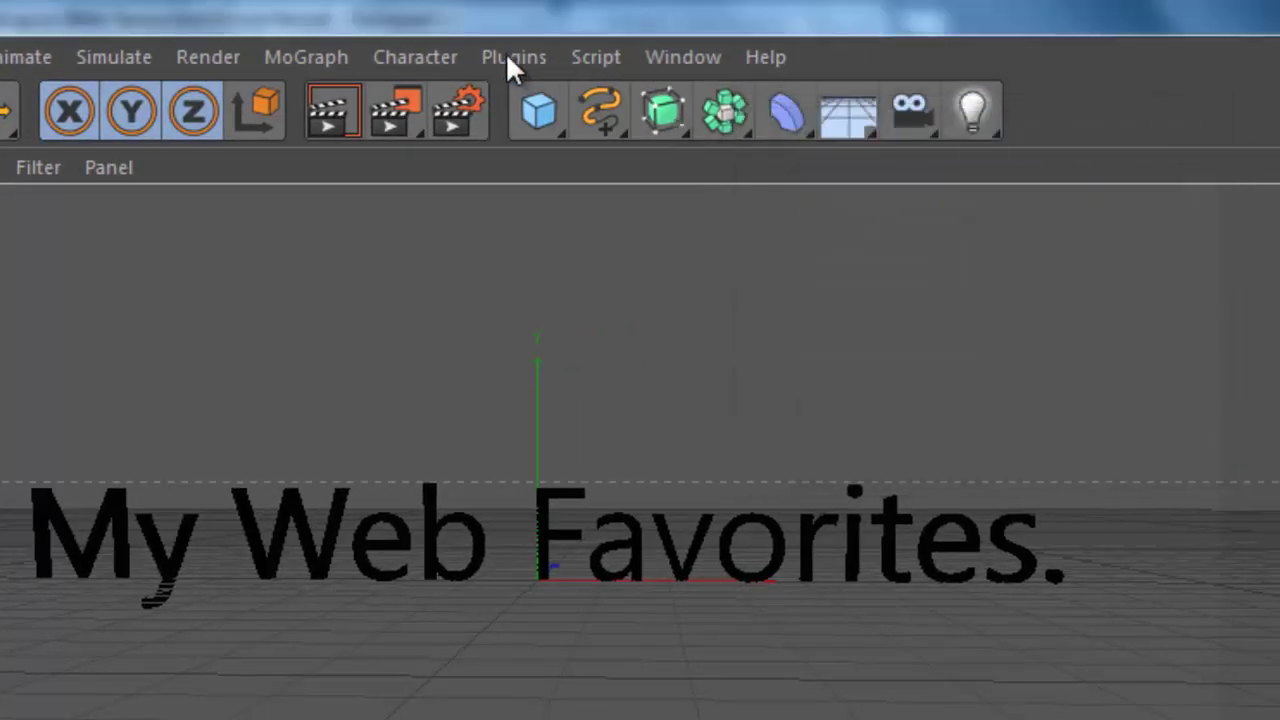
pyautogui.click(510, 62)
pyautogui.click(590, 652)
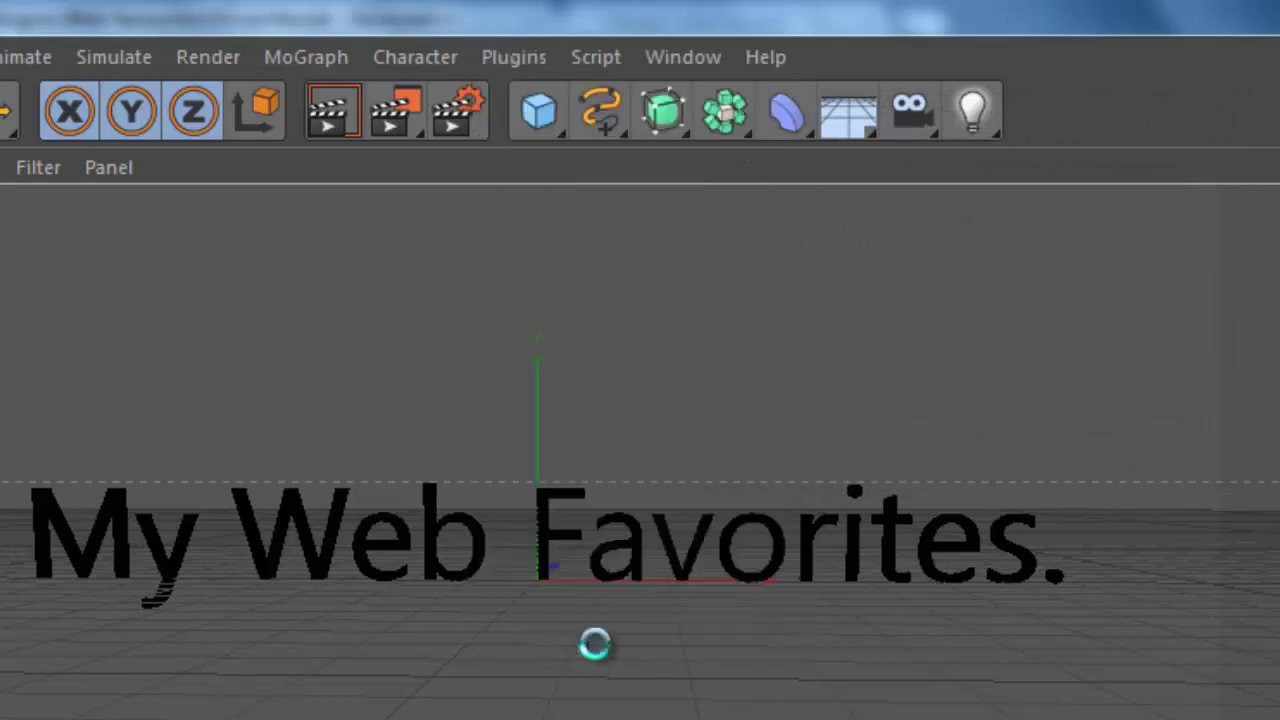
pyautogui.click(510, 57)
pyautogui.moveTo(585, 189)
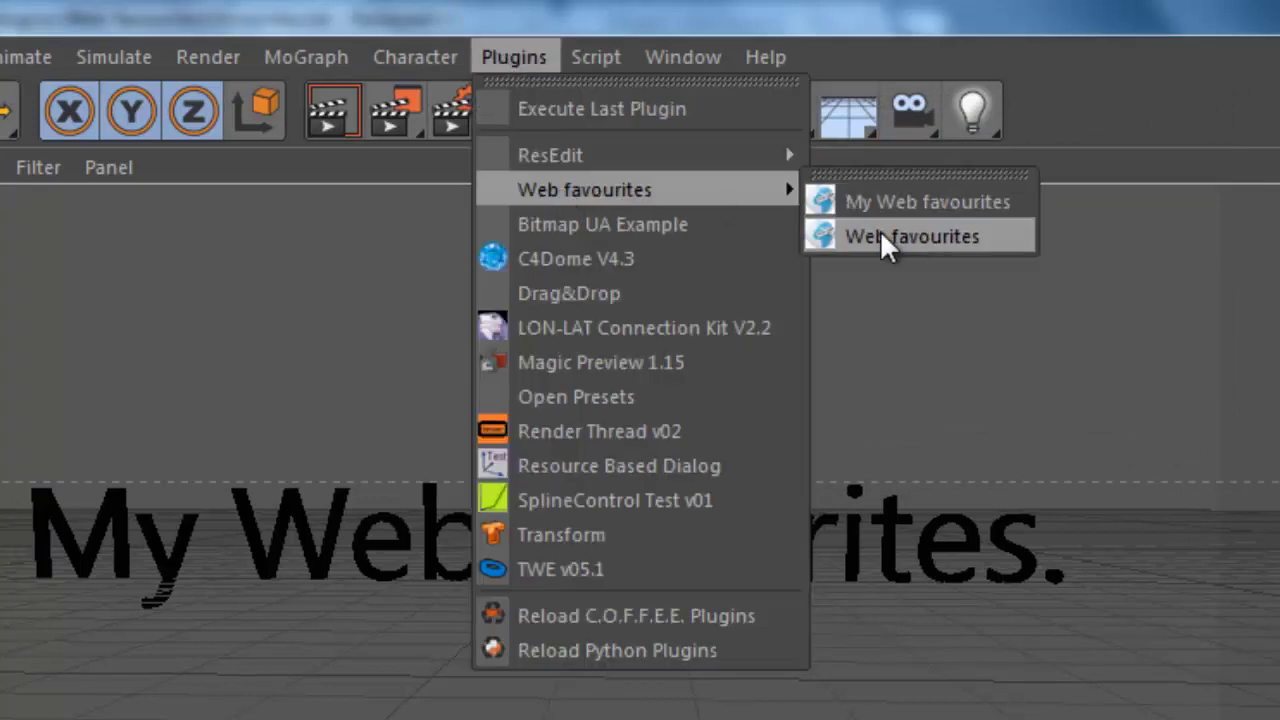
pyautogui.click(882, 236)
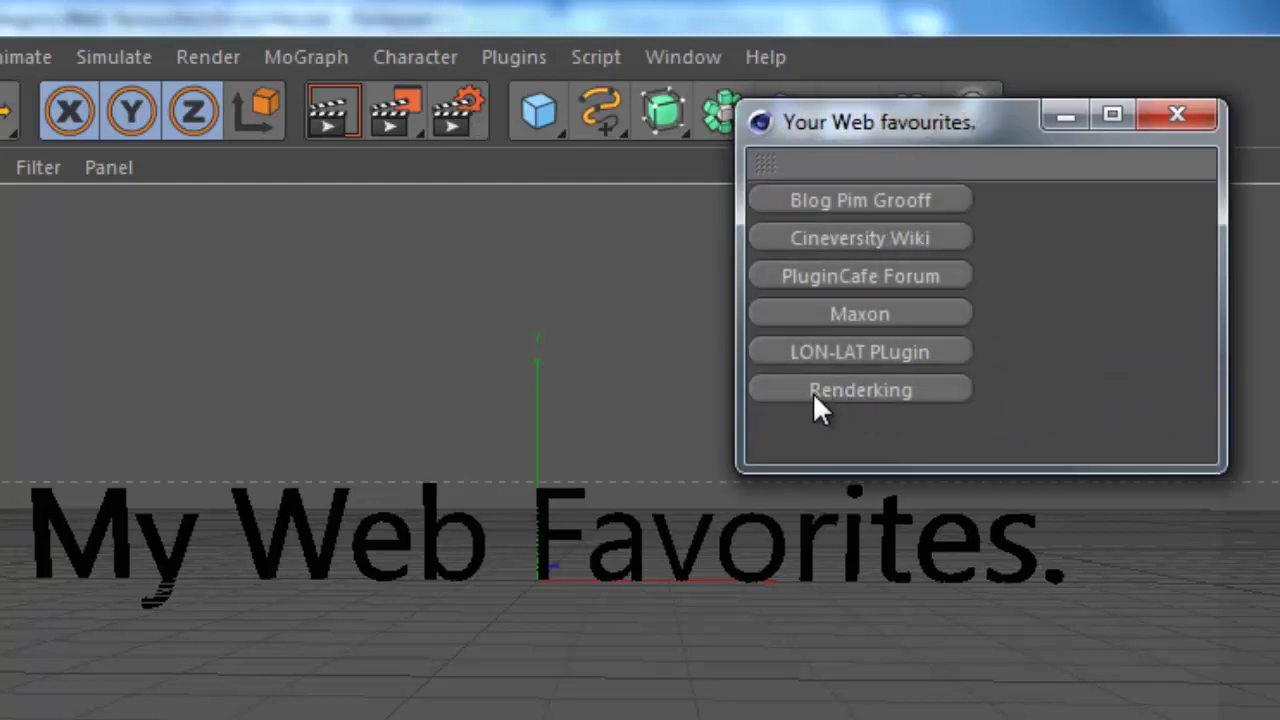
pyautogui.click(843, 392)
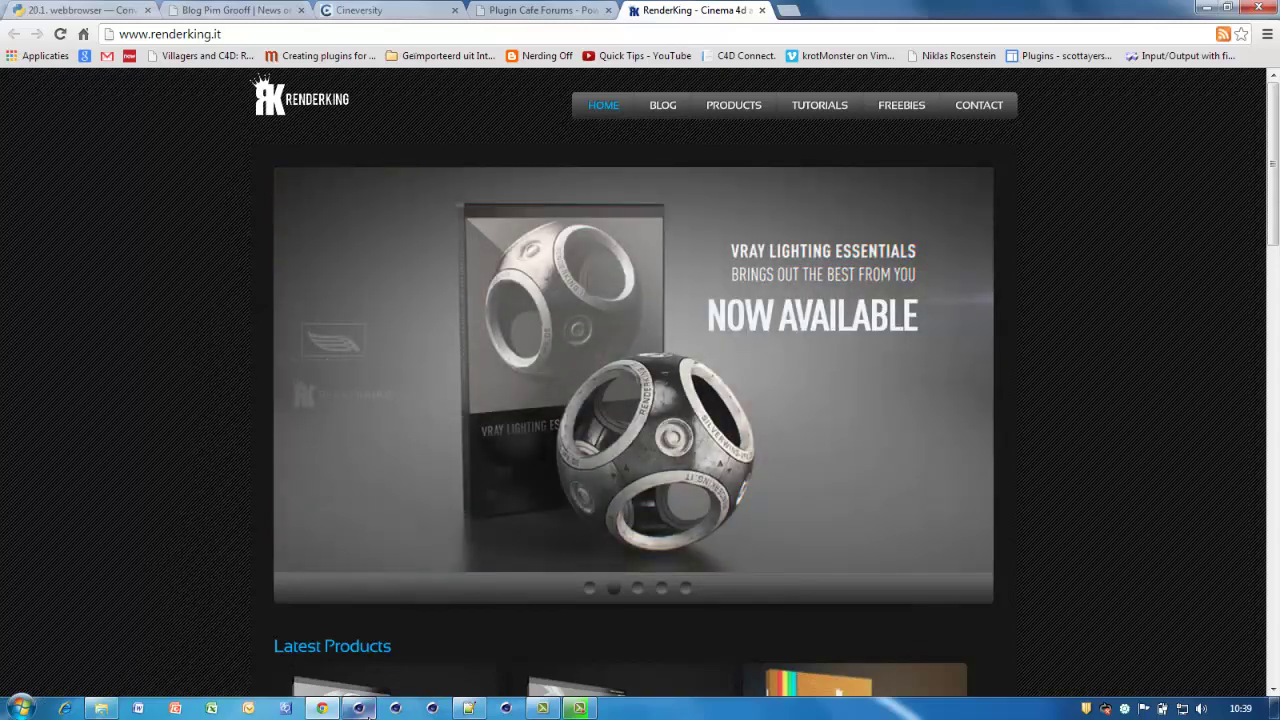
# Leave renderking.it open in Chrome and return to Cinema 4D.
pyautogui.click(359, 708)
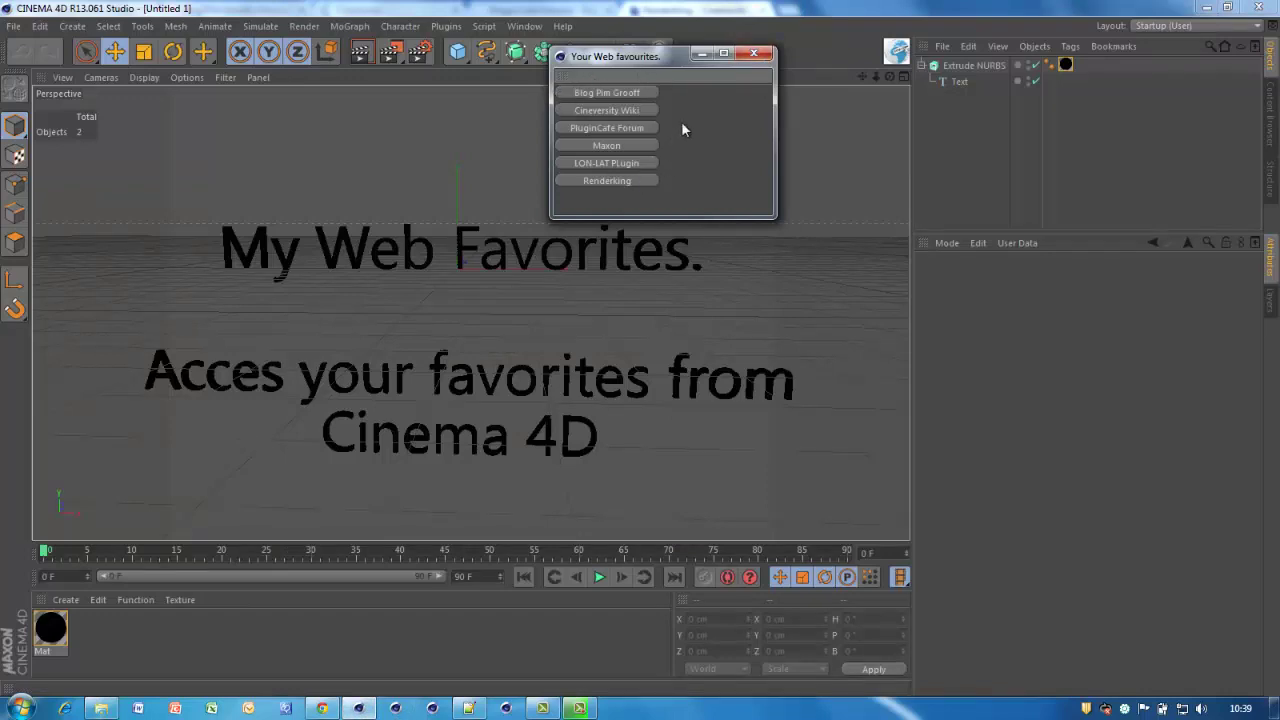
# Close the six-button Your Web favourites dialog and reopen the three-button My Web favourites.
pyautogui.click(754, 53)
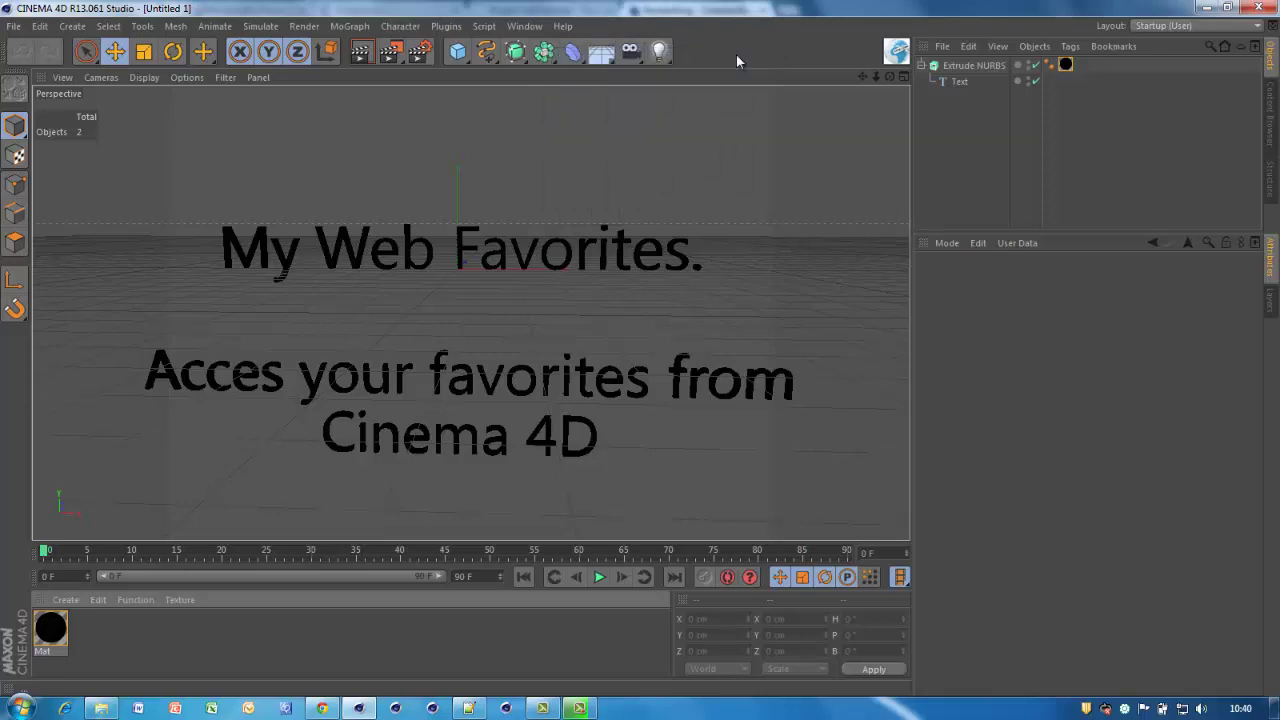
pyautogui.click(896, 52)
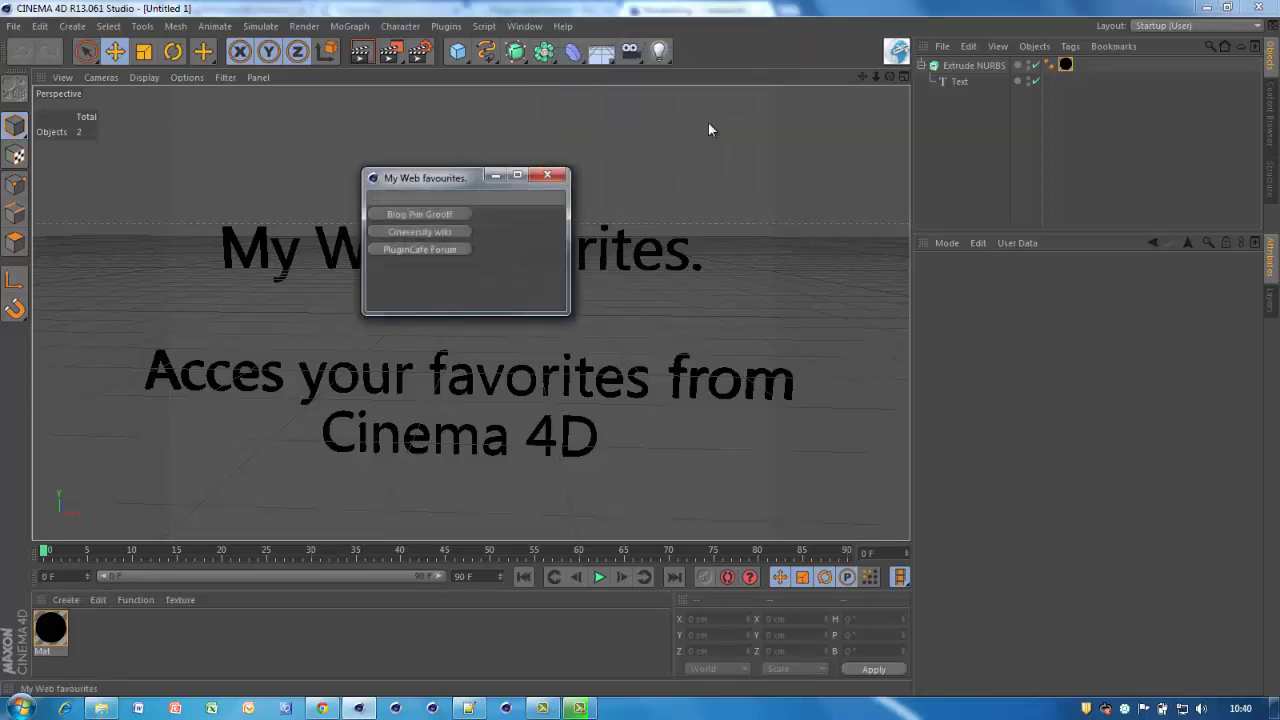